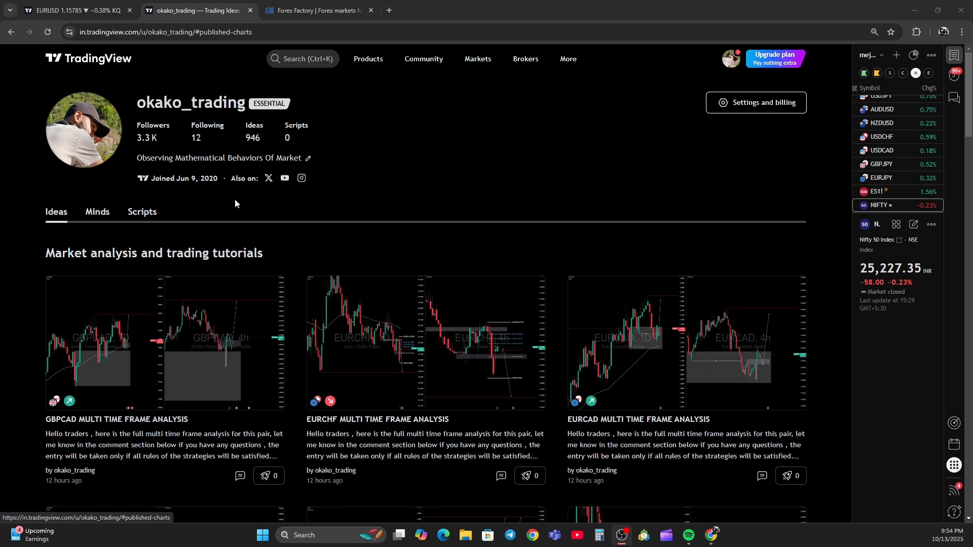
# Browse the published multi-time-frame analysis ideas on the profile page.
pyautogui.scroll(-7, 235, 200)
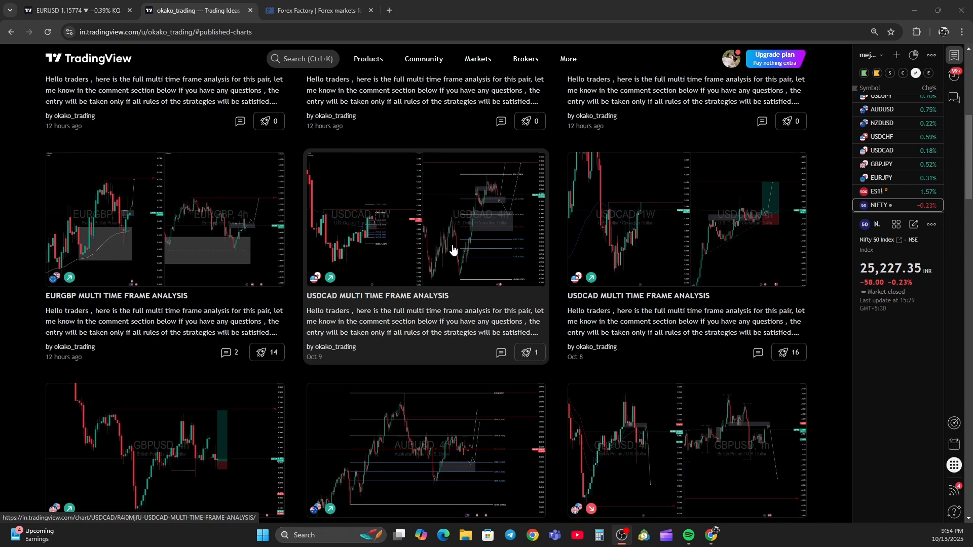
pyautogui.scroll(6, 307, 266)
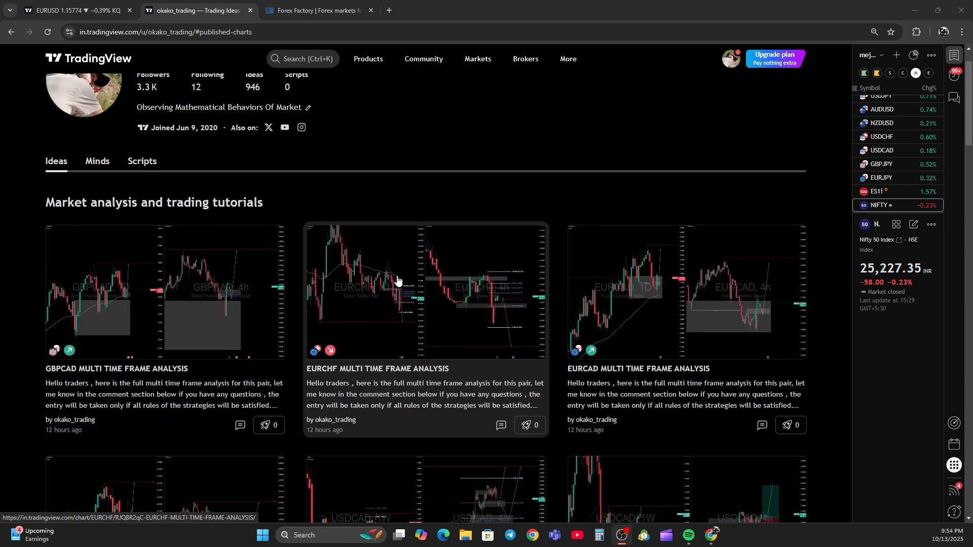
pyautogui.scroll(1, 396, 282)
# Switch to the EURUSD monthly chart tab and put the chart in full-screen mode.
pyautogui.click(76, 10)
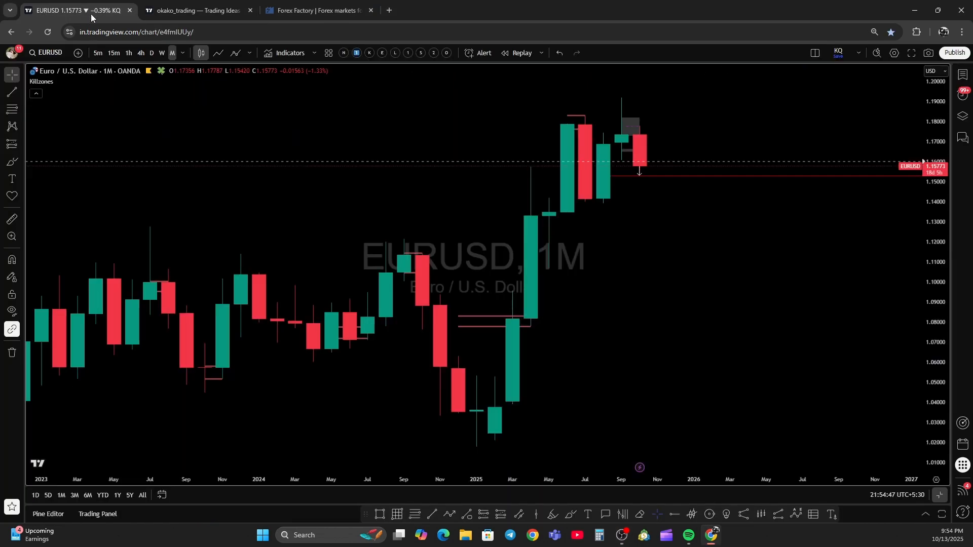
pyautogui.click(962, 33)
pyautogui.click(959, 260)
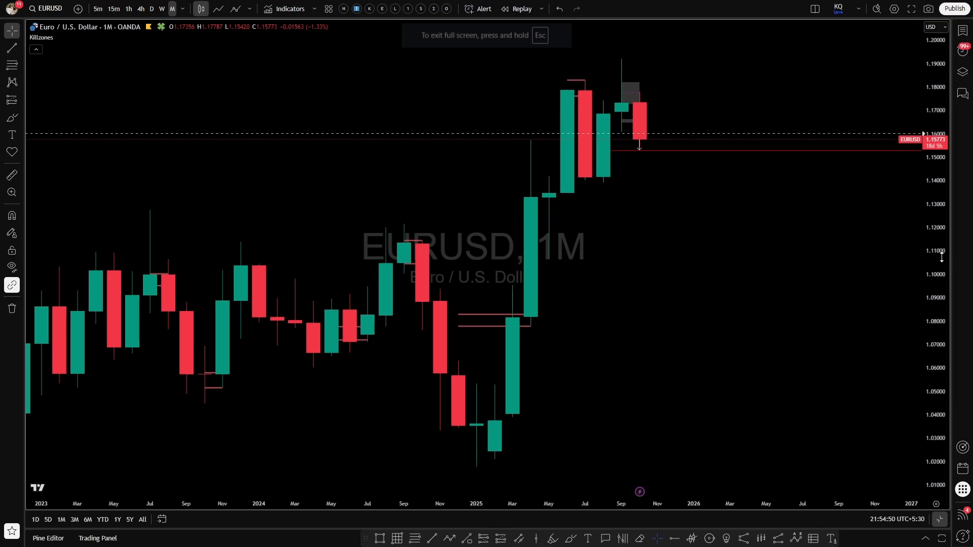
pyautogui.scroll(-3, 674, 224)
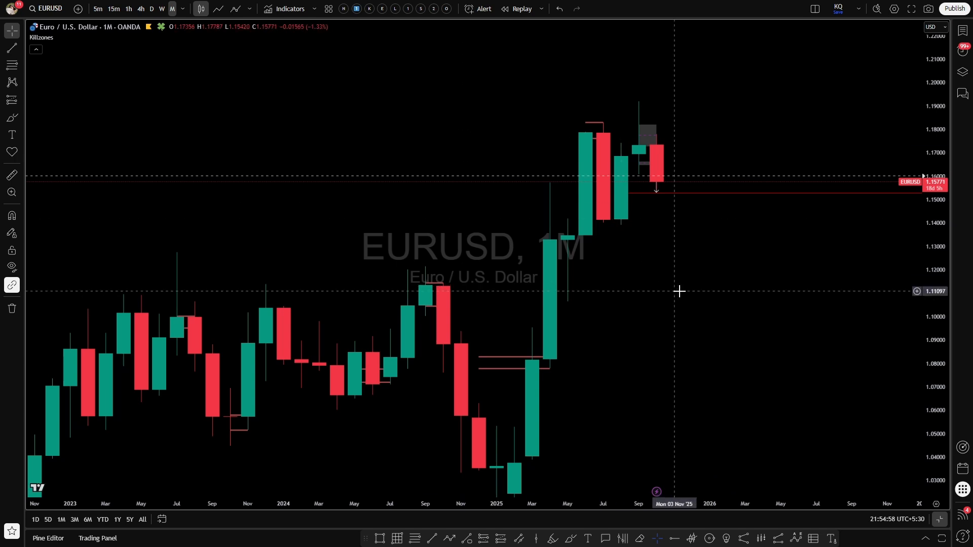
pyautogui.click(954, 8)
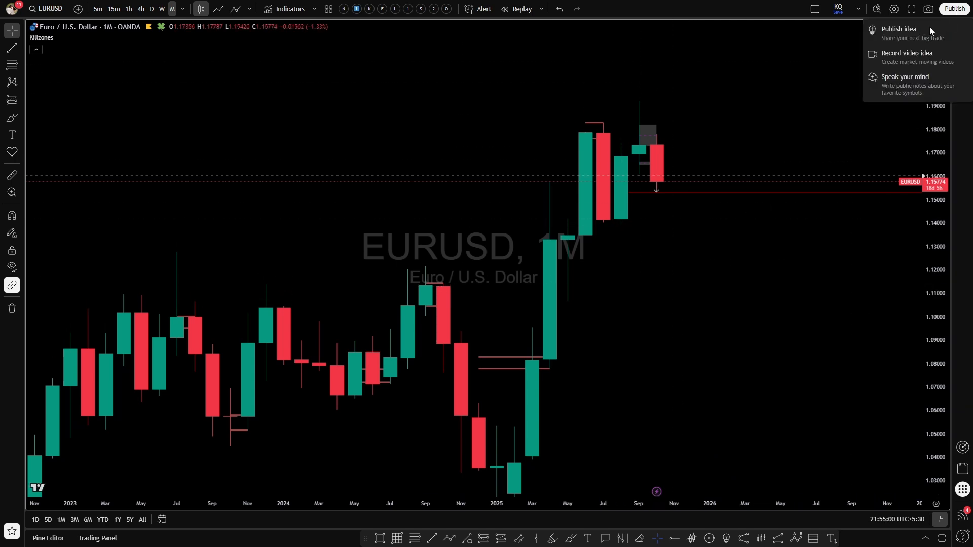
pyautogui.click(890, 38)
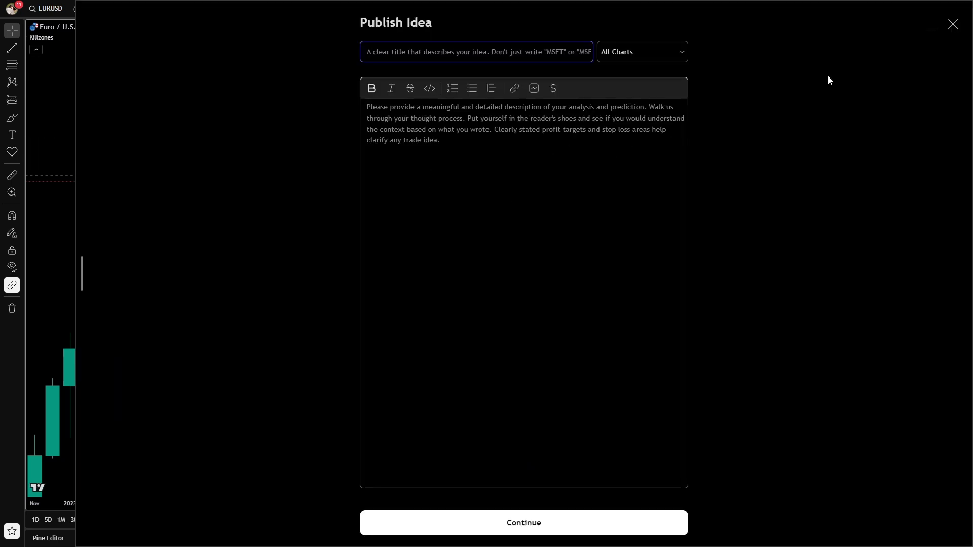
pyautogui.click(926, 30)
pyautogui.click(946, 10)
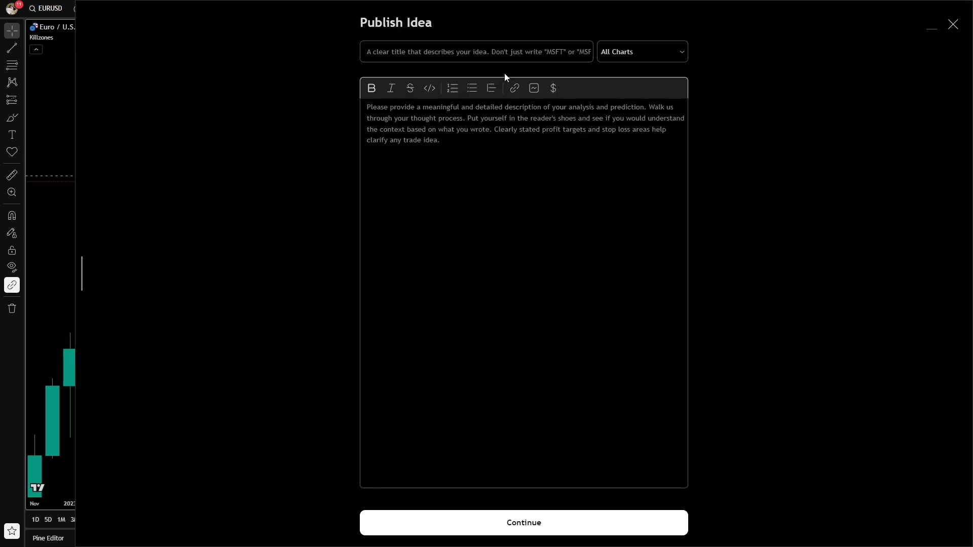
pyautogui.click(926, 30)
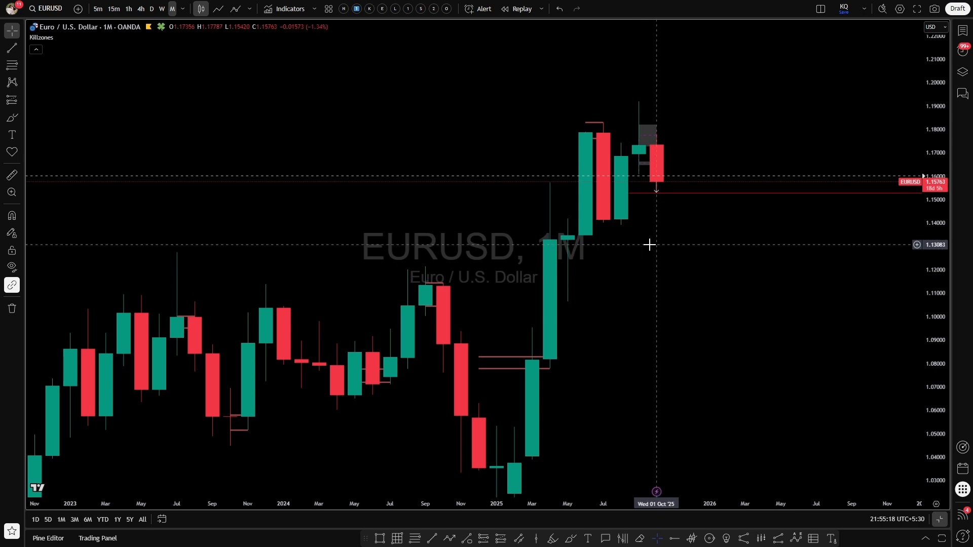
# Sketch a projected price path dipping to about 1.12 and rising to about 1.19 after the current candle.
pyautogui.click(449, 538)
pyautogui.click(674, 207)
pyautogui.click(709, 276)
pyautogui.doubleClick(744, 107)
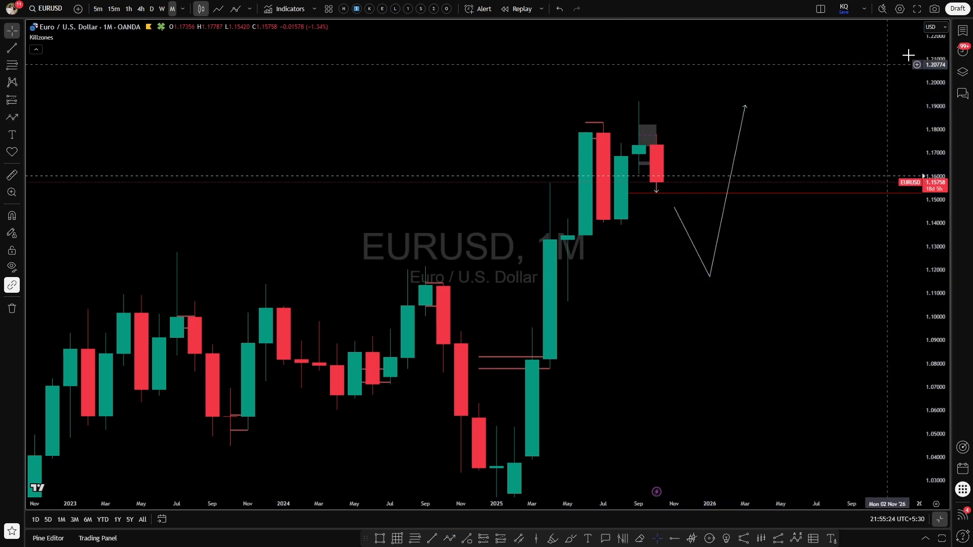
# Remove the projected price path from the chart.
pyautogui.click(957, 8)
pyautogui.click(928, 30)
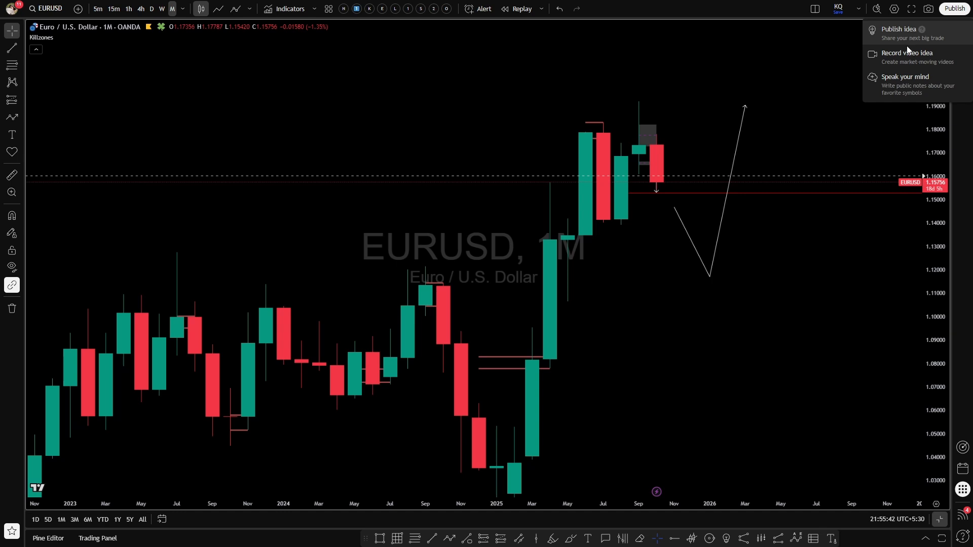
pyautogui.click(728, 132)
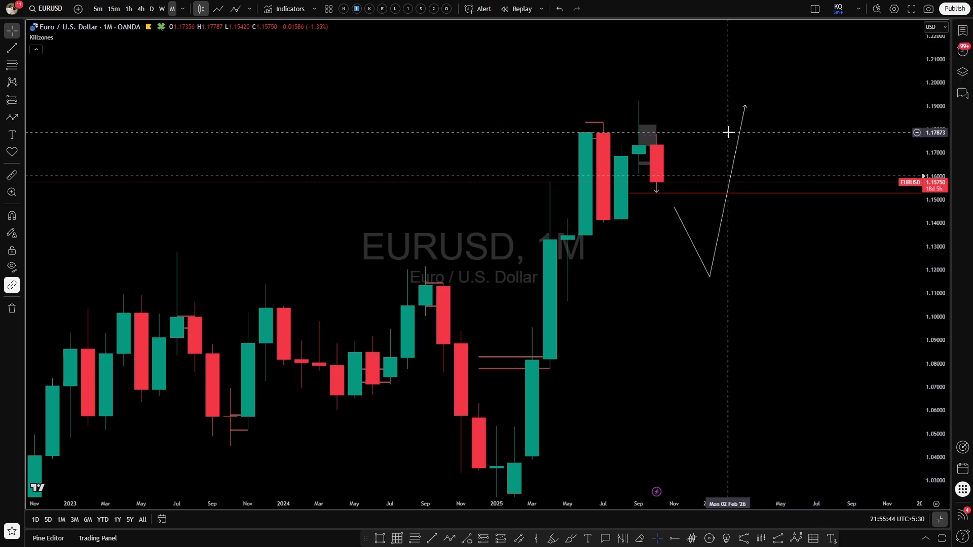
pyautogui.click(738, 143)
pyautogui.click(623, 33)
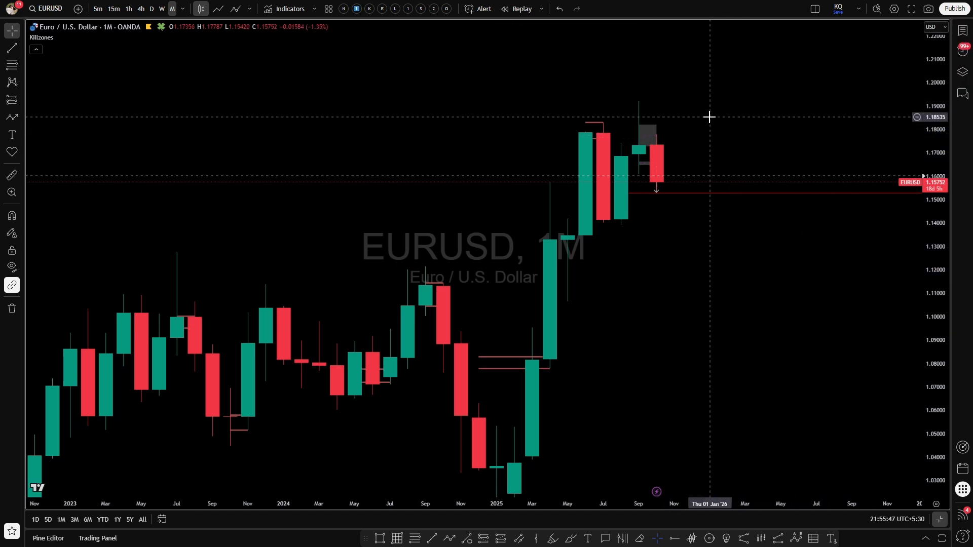
# Start recording a video idea, sharing the EURUSD chart tab.
pyautogui.click(954, 10)
pyautogui.click(895, 54)
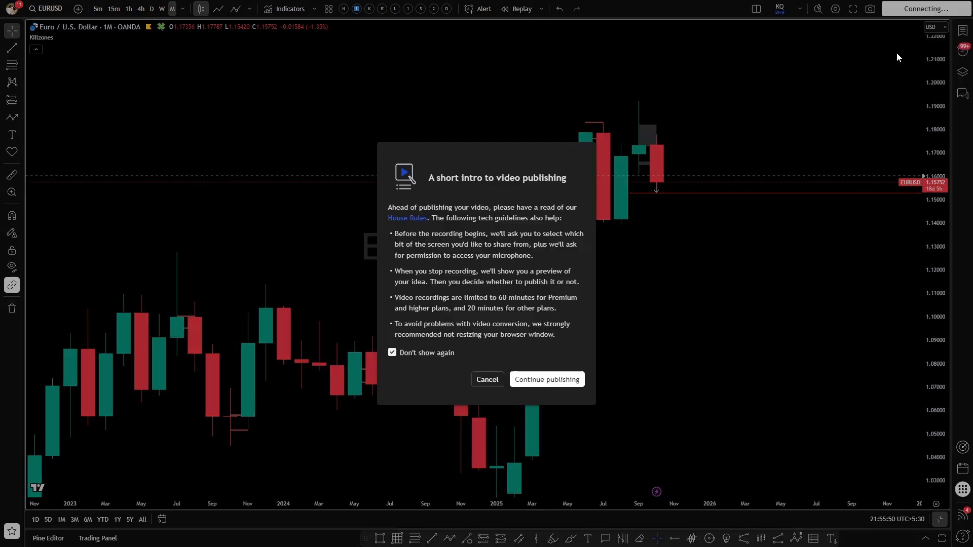
pyautogui.click(536, 381)
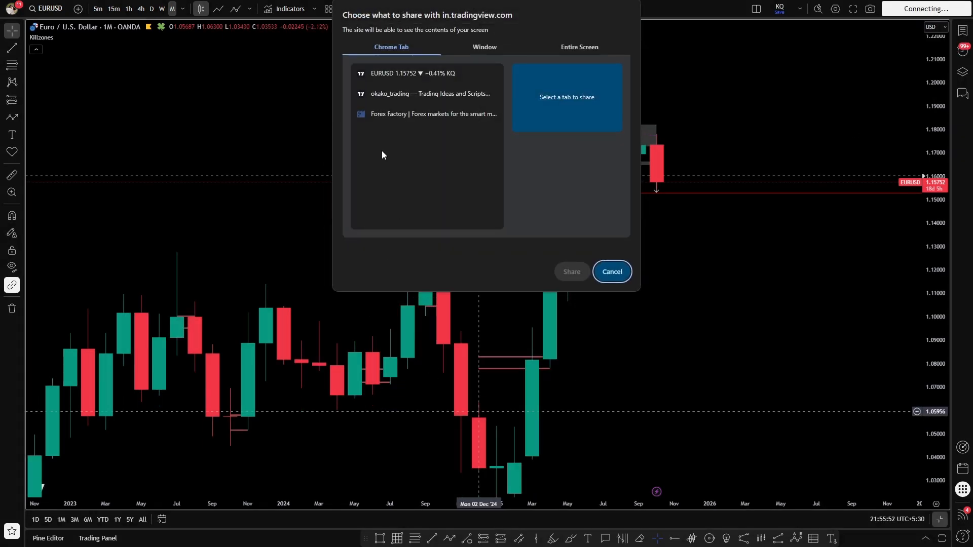
pyautogui.click(405, 82)
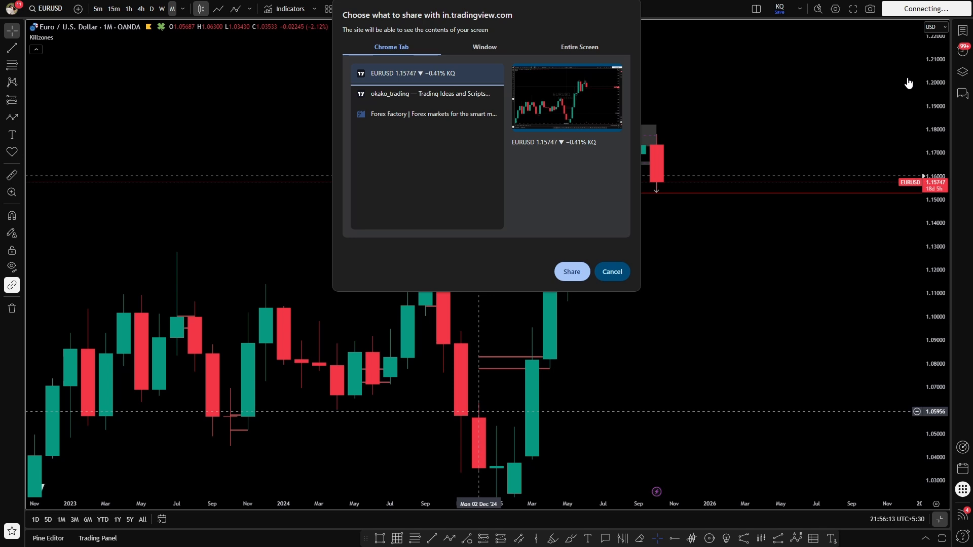
pyautogui.click(570, 274)
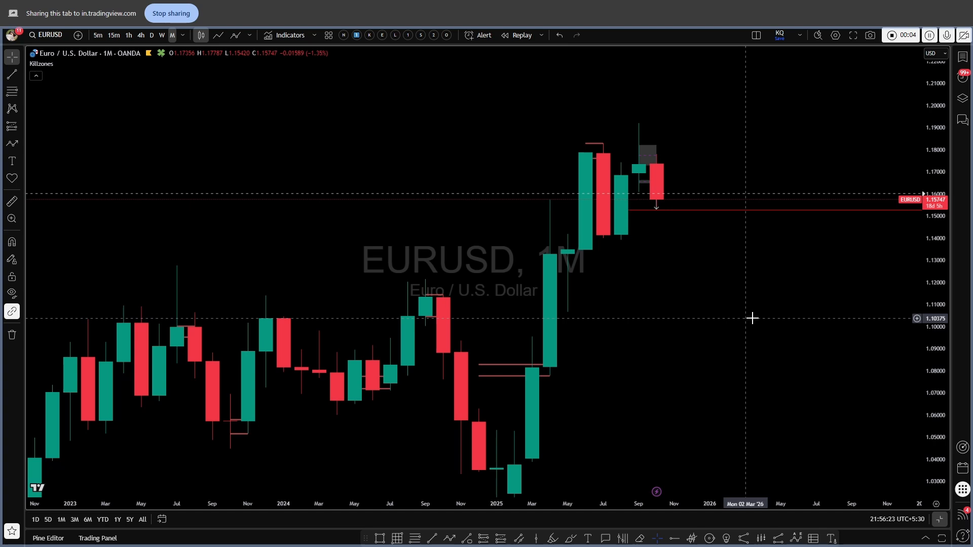
# Examine the monthly EURUSD price history across the past several years.
pyautogui.scroll(5, 687, 336)
pyautogui.moveTo(636, 323); pyautogui.dragTo(766, 304)
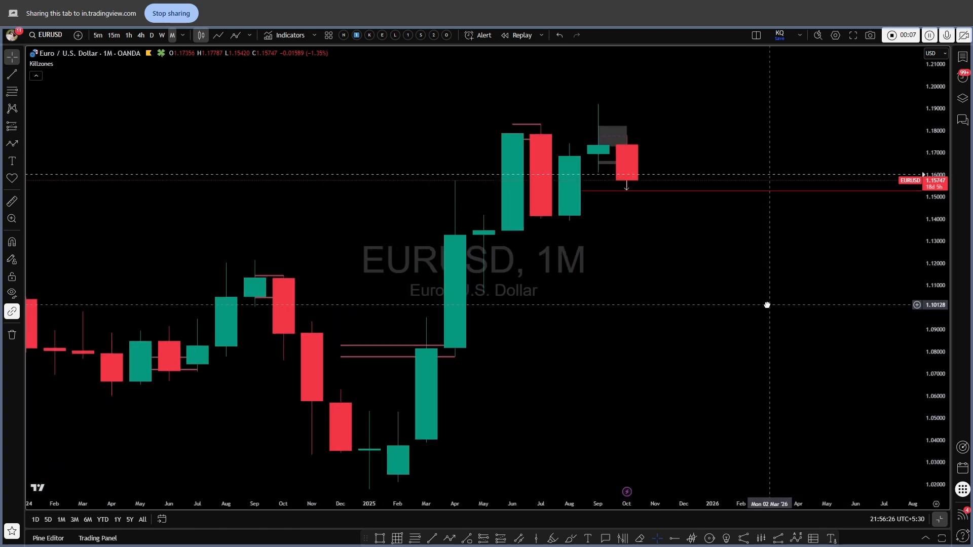
pyautogui.scroll(-4, 769, 327)
pyautogui.scroll(-3, 768, 328)
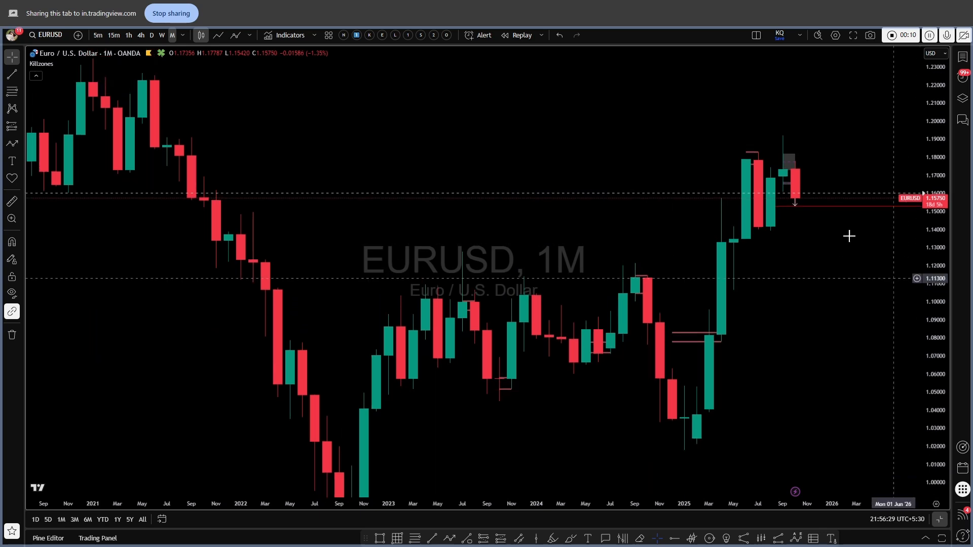
pyautogui.scroll(3, 861, 269)
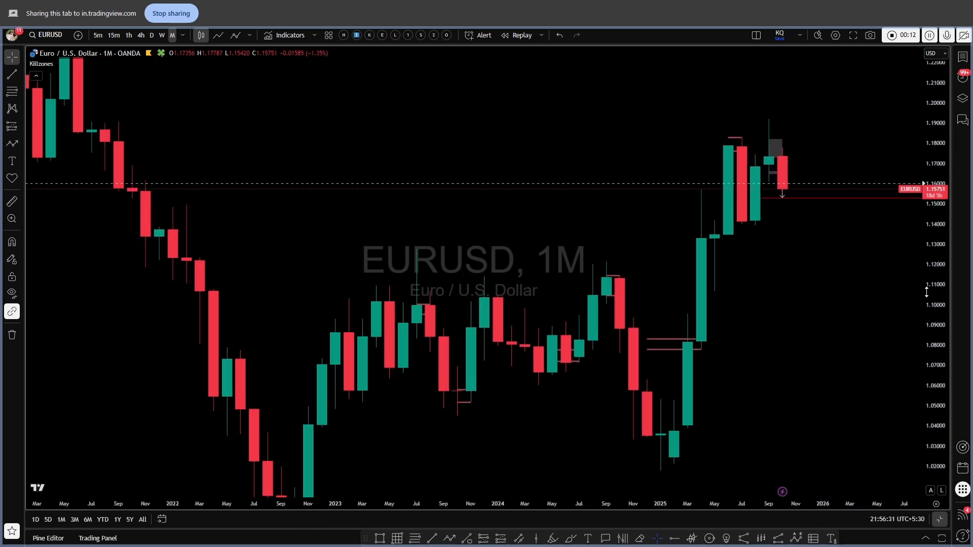
pyautogui.scroll(3, 824, 270)
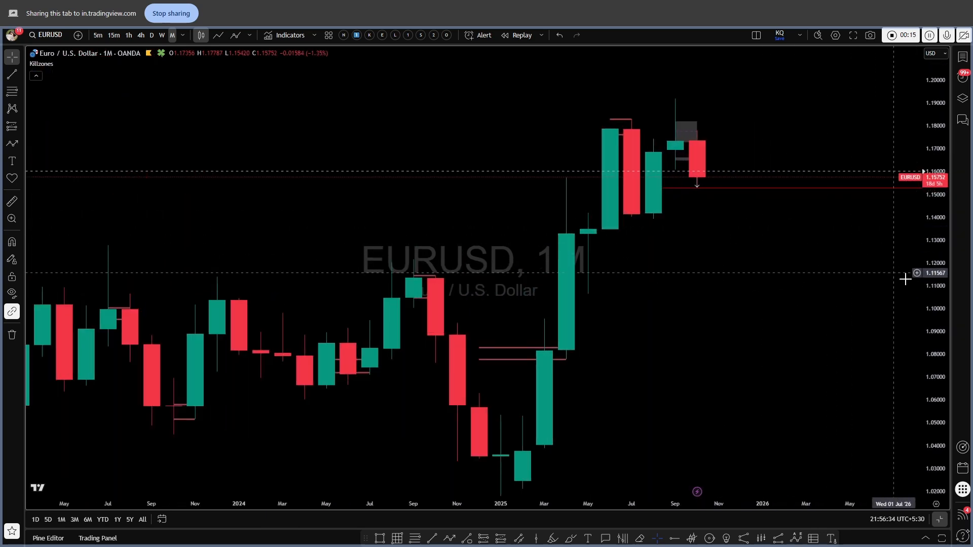
pyautogui.moveTo(934, 313); pyautogui.dragTo(885, 315)
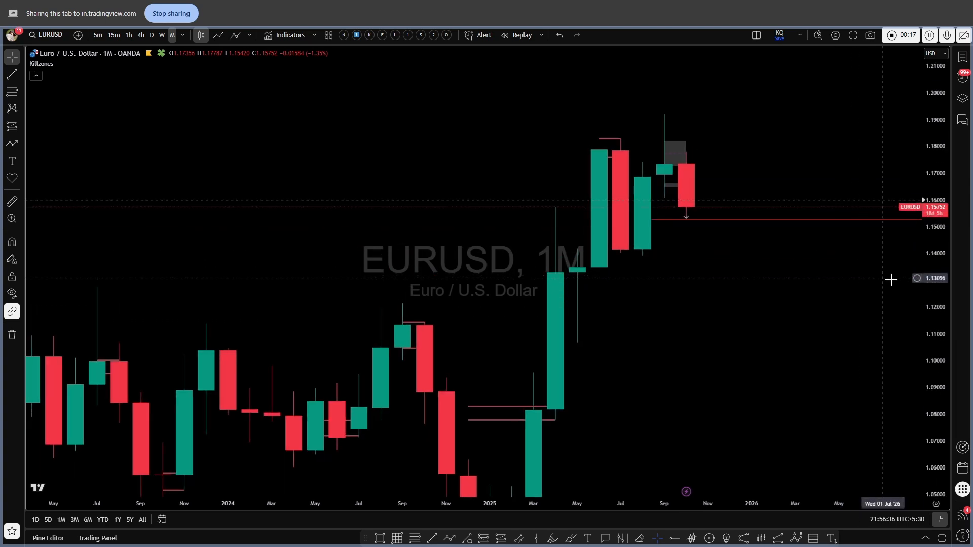
pyautogui.moveTo(812, 314); pyautogui.dragTo(760, 314)
pyautogui.scroll(1, 507, 218)
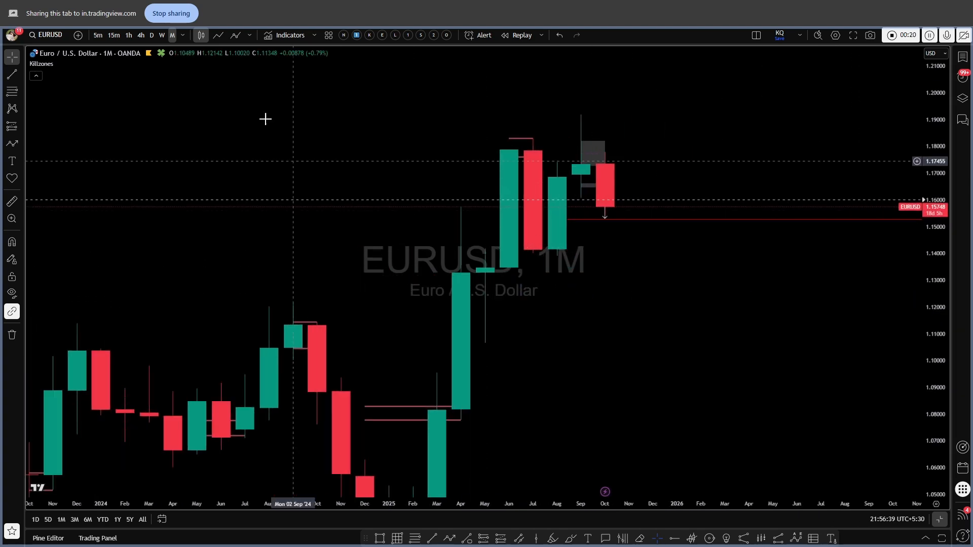
pyautogui.scroll(-10, 471, 196)
pyautogui.moveTo(935, 112); pyautogui.dragTo(932, 260)
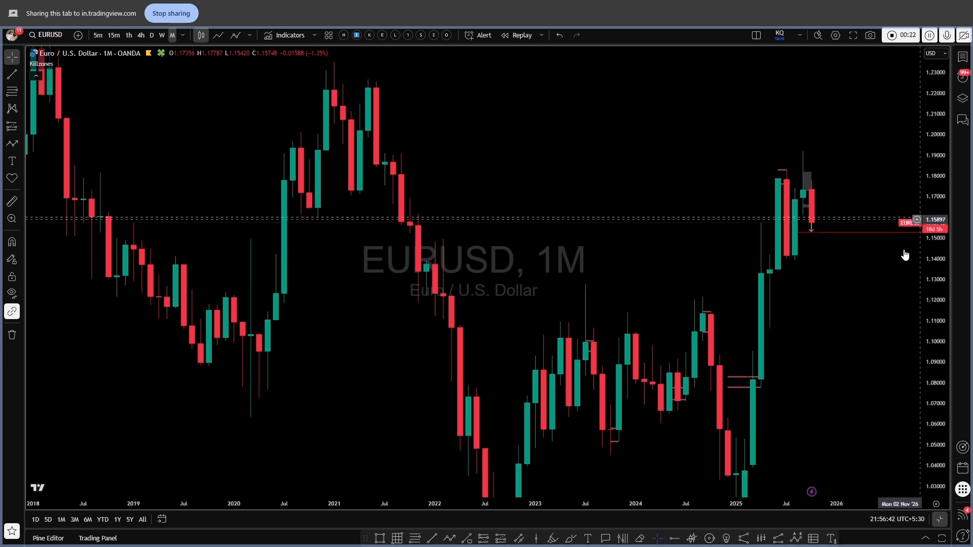
pyautogui.moveTo(884, 294); pyautogui.dragTo(865, 239)
pyautogui.moveTo(935, 169); pyautogui.dragTo(935, 280)
pyautogui.scroll(-3, 836, 322)
pyautogui.moveTo(658, 380); pyautogui.dragTo(543, 381)
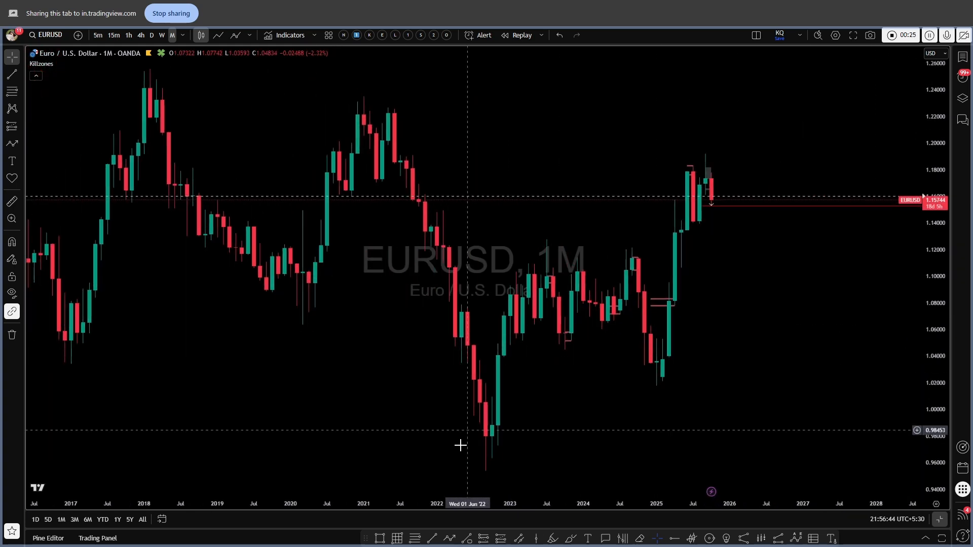
# Draw a Fibonacci retracement from the early-2021 high at 1.23683 to the 2022 low at 0.95303.
pyautogui.click(413, 537)
pyautogui.click(363, 93)
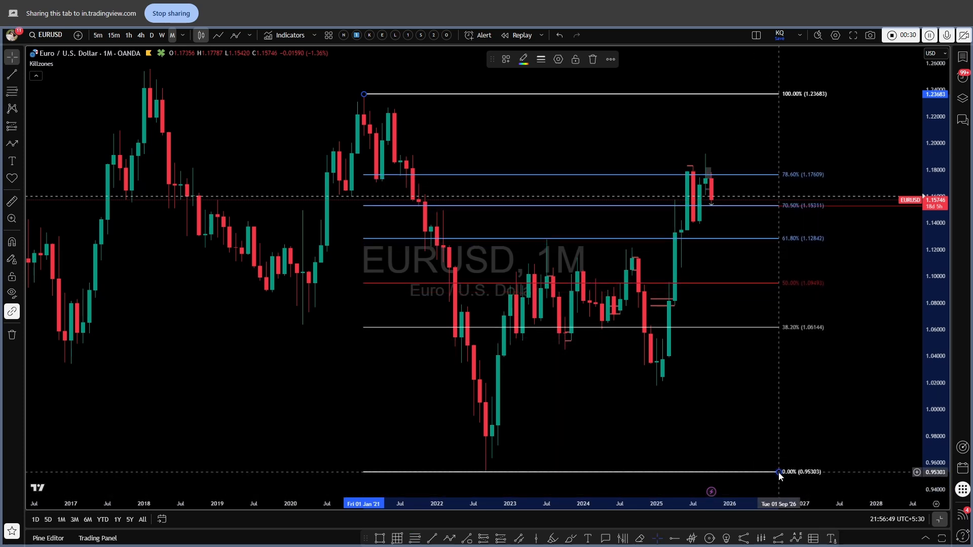
pyautogui.click(777, 472)
# Delete the monthly Fibonacci retracement.
pyautogui.scroll(2, 781, 192)
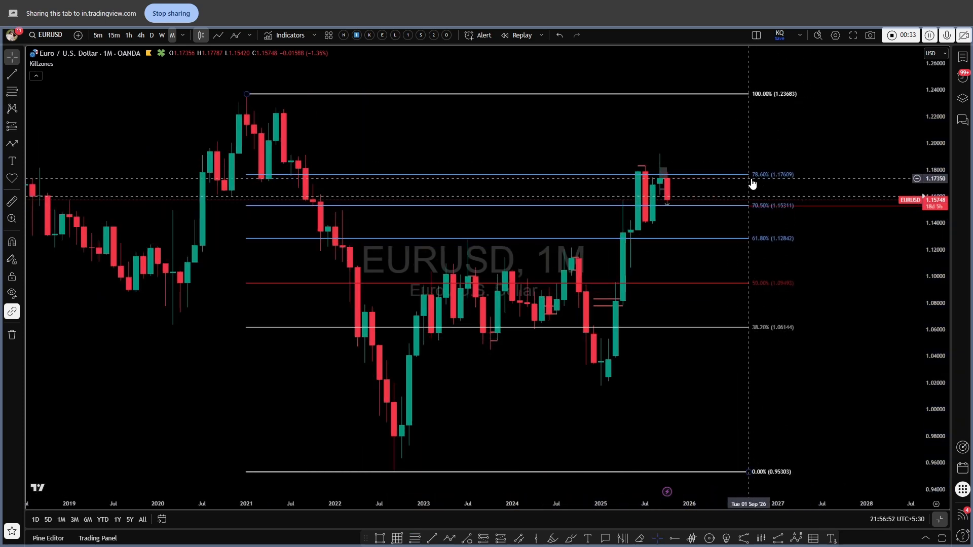
pyautogui.click(752, 184)
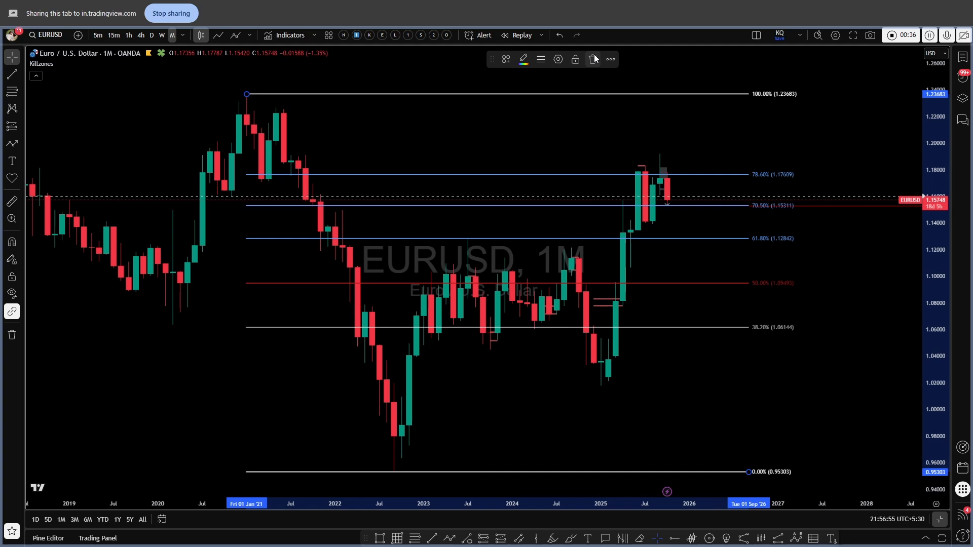
pyautogui.click(599, 59)
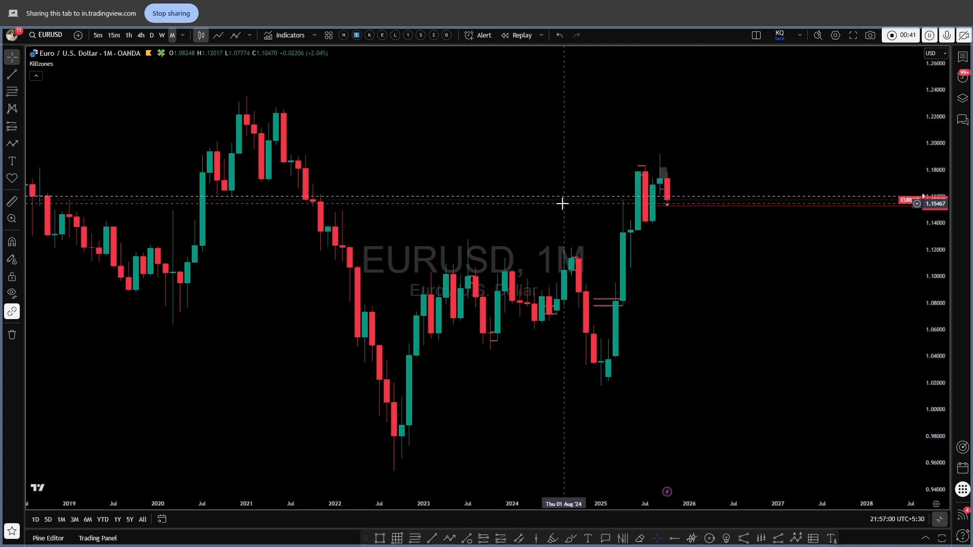
# Switch the chart to the weekly timeframe and frame the recent 2025 price action.
pyautogui.scroll(2, 560, 202)
pyautogui.click(162, 35)
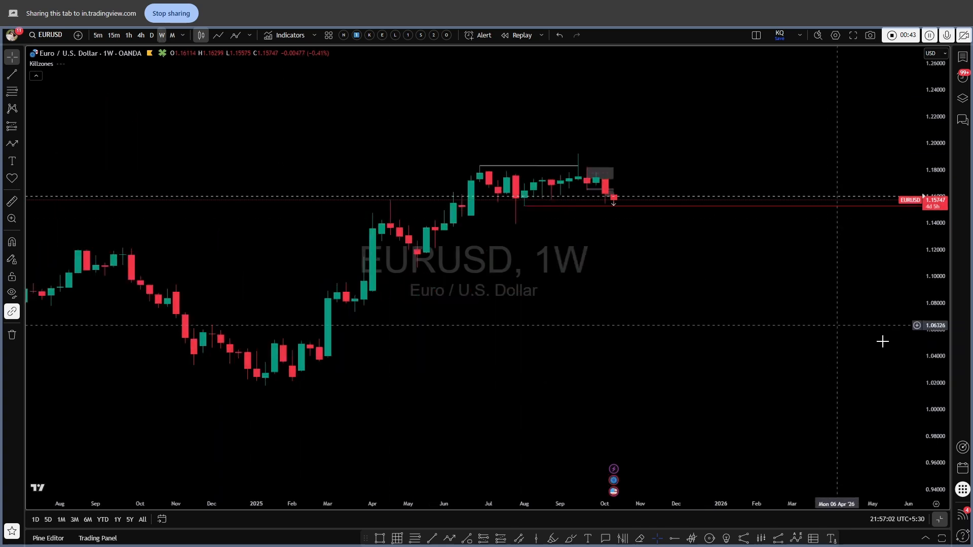
pyautogui.scroll(2, 785, 238)
pyautogui.scroll(3, 784, 238)
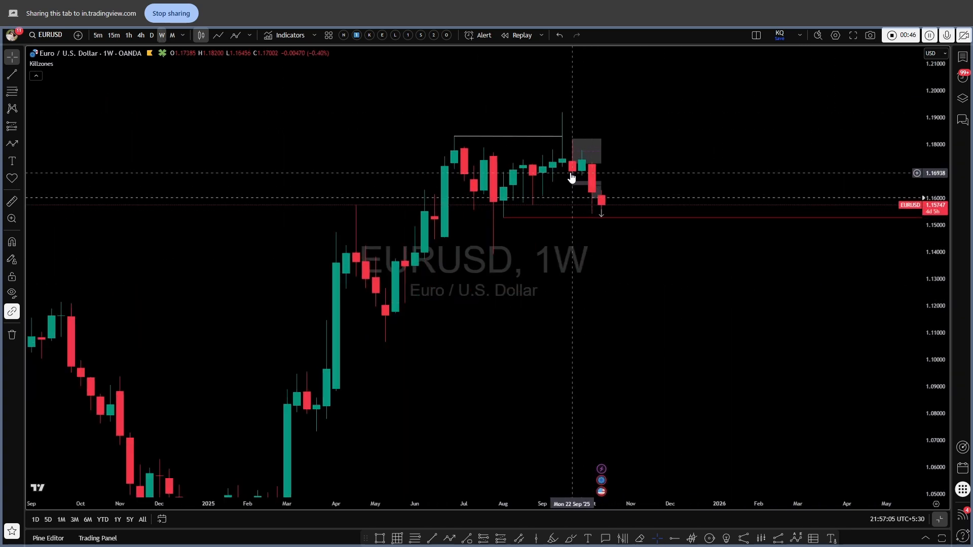
pyautogui.moveTo(935, 374); pyautogui.dragTo(933, 290)
pyautogui.moveTo(770, 323); pyautogui.dragTo(768, 402)
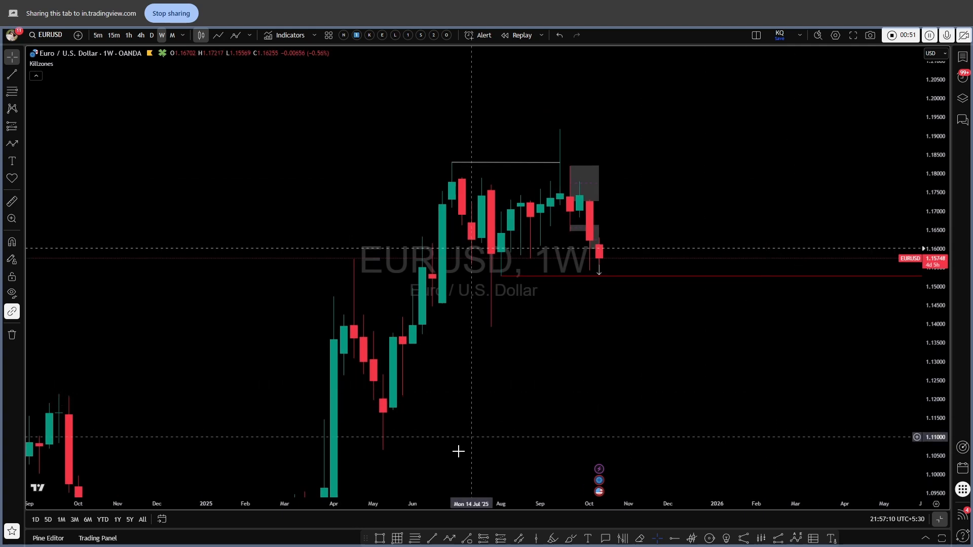
# Draw a Fibonacci retracement from the July 2025 low at 1.13946 to the September high at 1.19171.
pyautogui.click(415, 538)
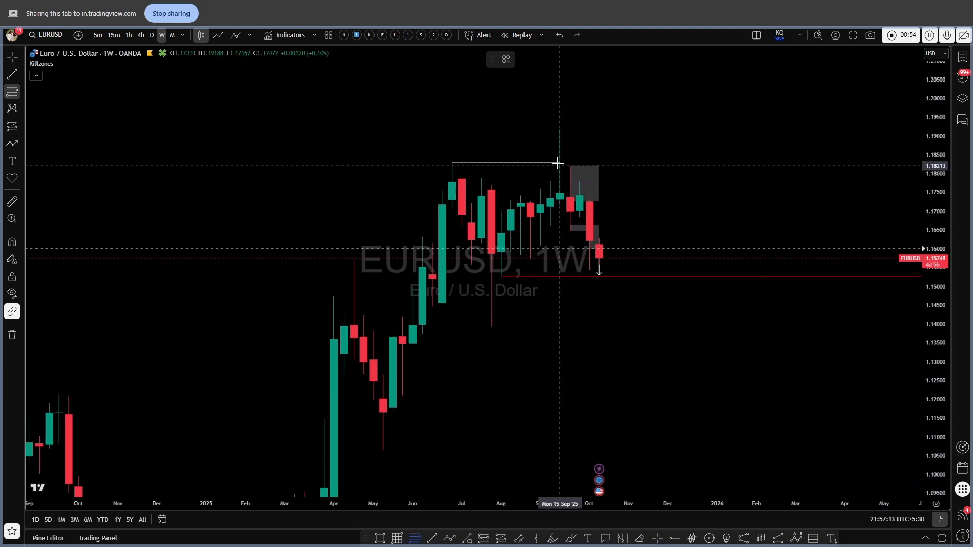
pyautogui.click(491, 325)
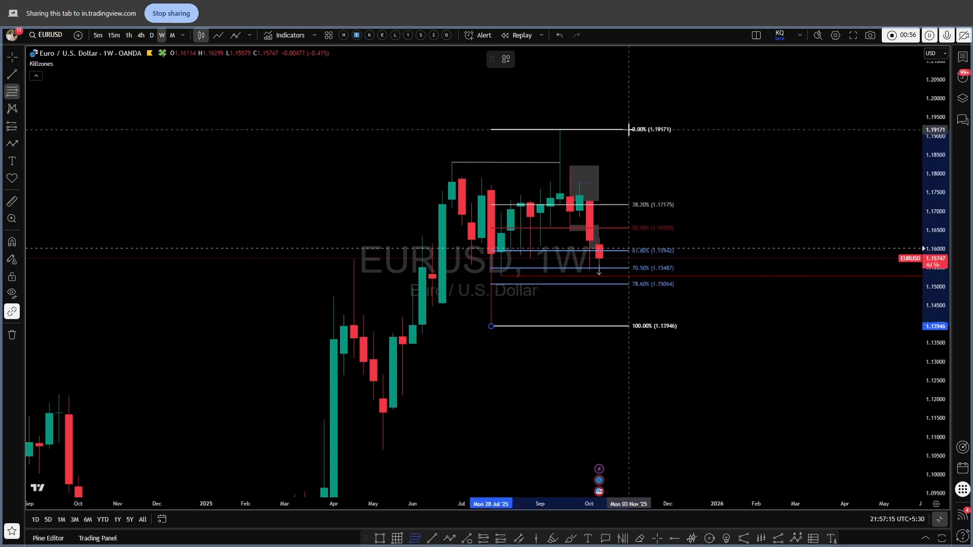
pyautogui.click(628, 129)
pyautogui.scroll(2, 728, 189)
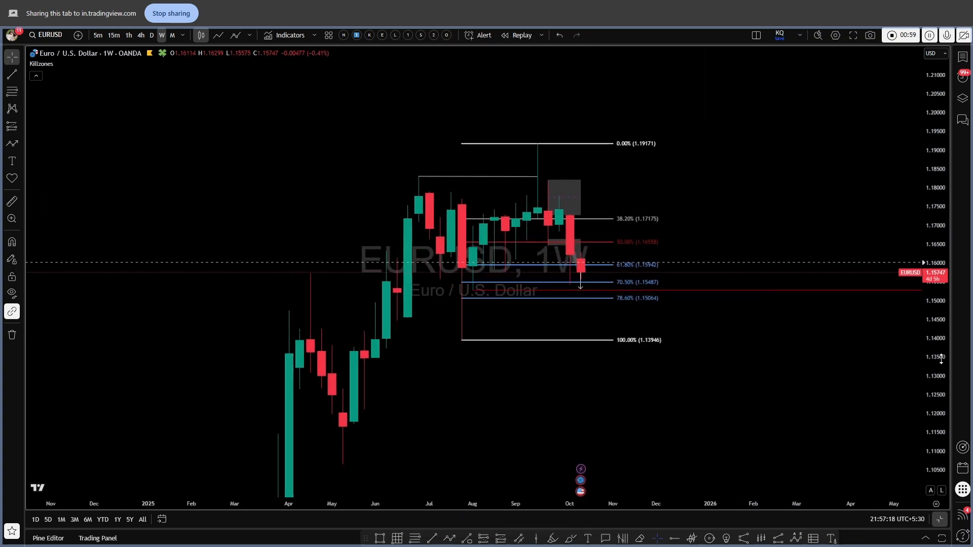
pyautogui.scroll(2, 814, 226)
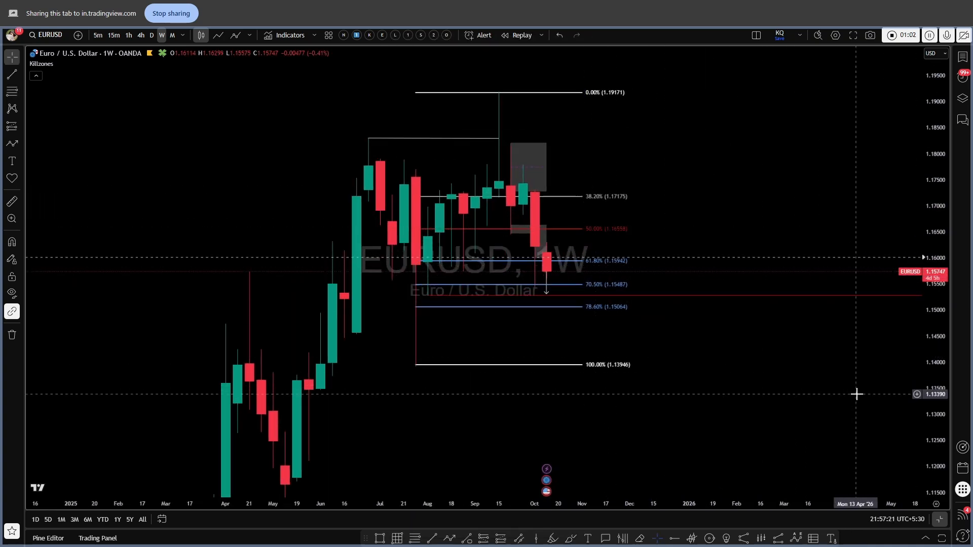
pyautogui.scroll(3, 858, 393)
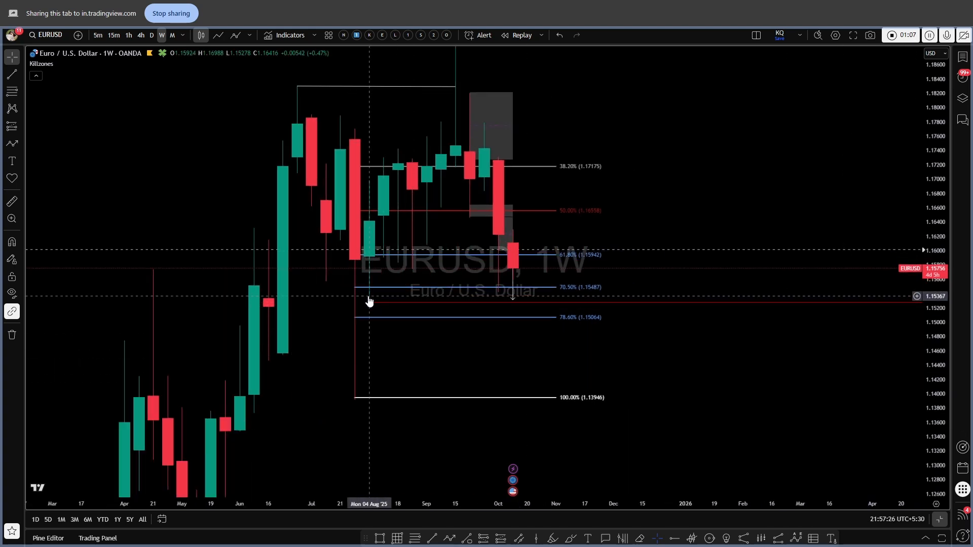
pyautogui.scroll(2, 522, 294)
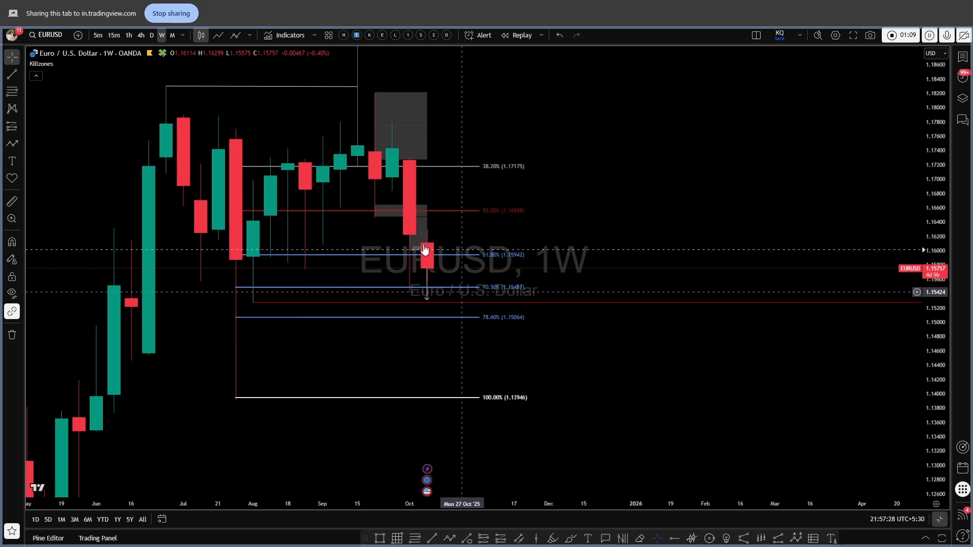
pyautogui.click(427, 299)
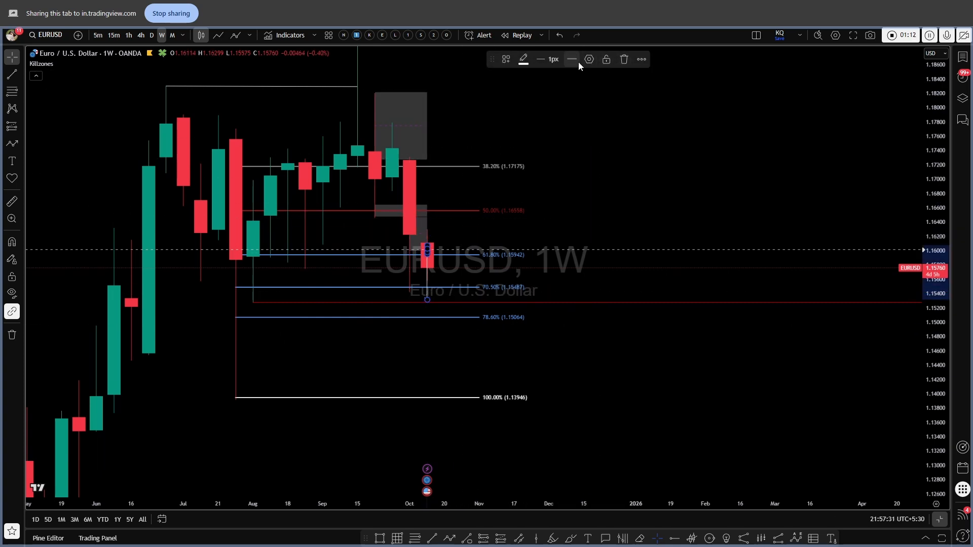
pyautogui.click(625, 61)
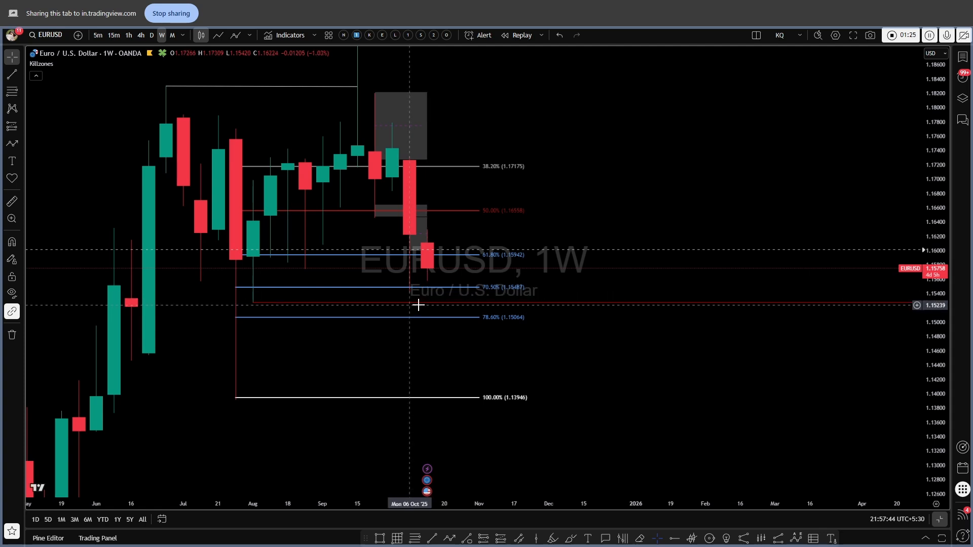
pyautogui.click(560, 35)
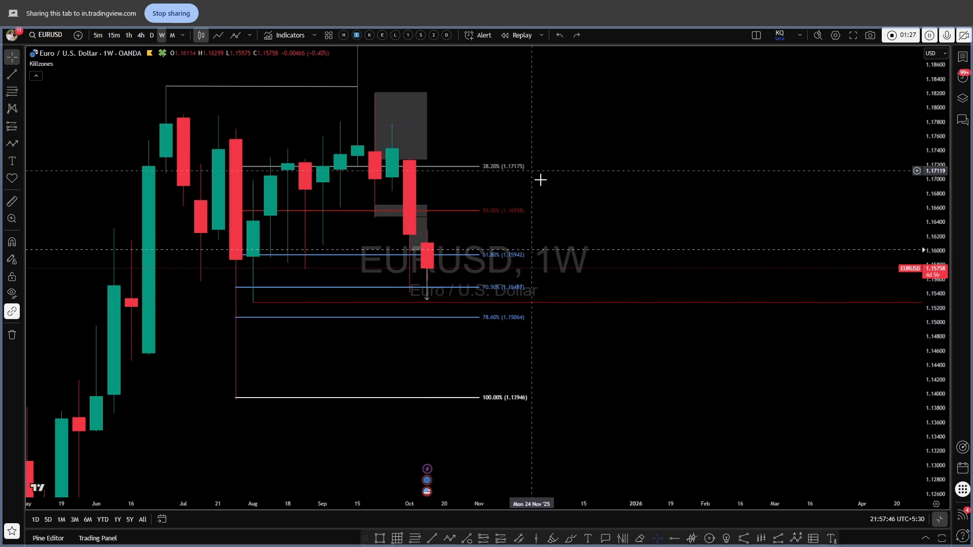
# Switch to the daily timeframe and delete the weekly Fibonacci retracement.
pyautogui.click(152, 35)
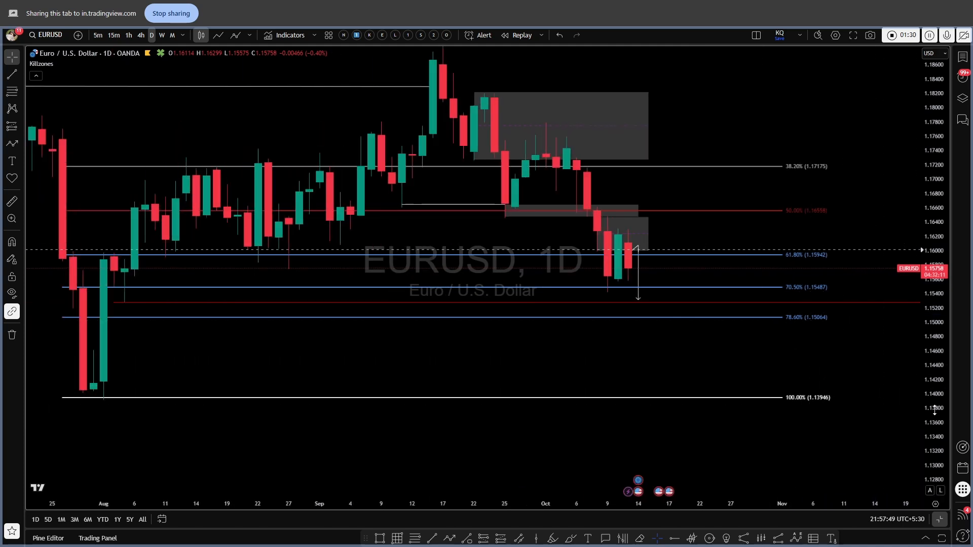
pyautogui.moveTo(935, 410); pyautogui.dragTo(934, 407)
pyautogui.scroll(-3, 870, 375)
pyautogui.moveTo(827, 376); pyautogui.dragTo(762, 409)
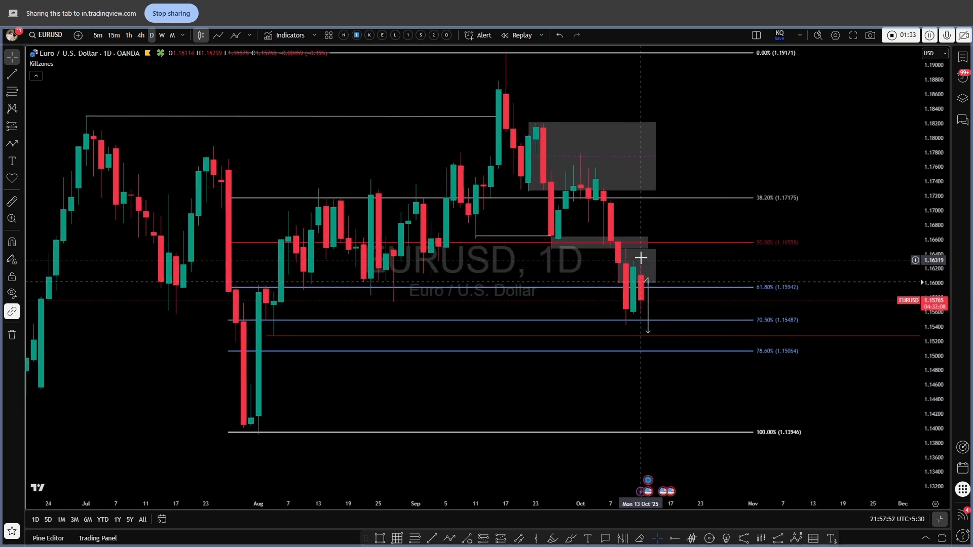
pyautogui.click(697, 242)
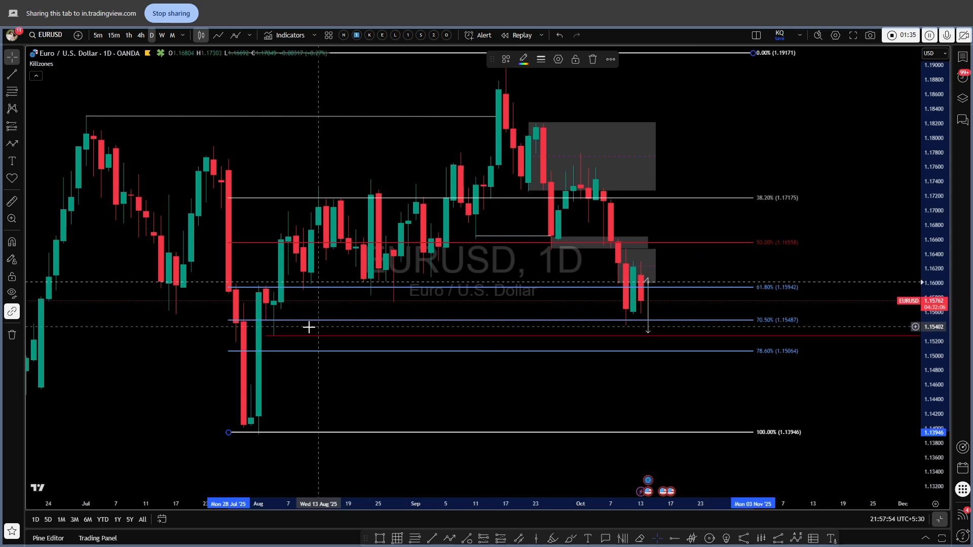
pyautogui.click(592, 59)
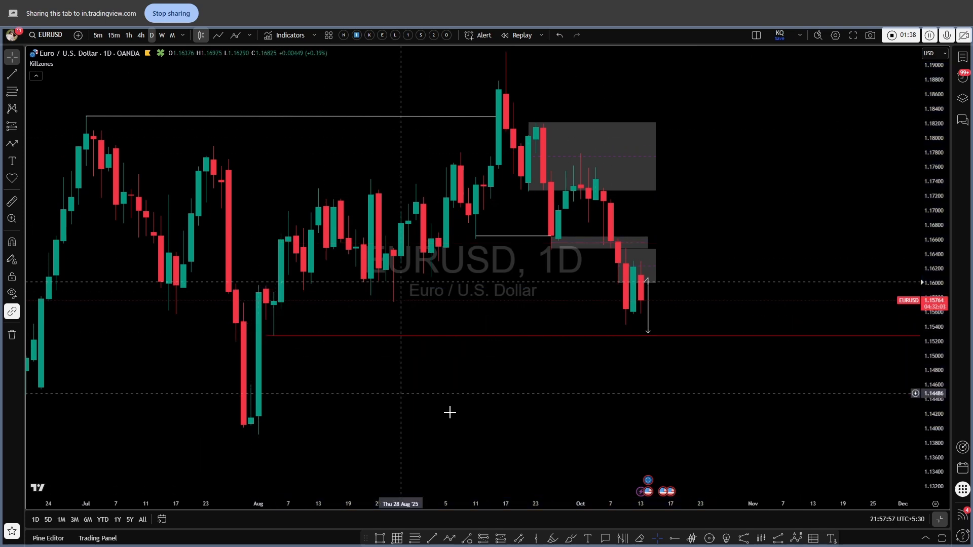
# Draw a daily Fibonacci retracement from the August level 1.15258 to the September high at 1.19169, then delete it.
pyautogui.moveTo(502, 443); pyautogui.dragTo(469, 470)
pyautogui.hotkey('alt', 'h')
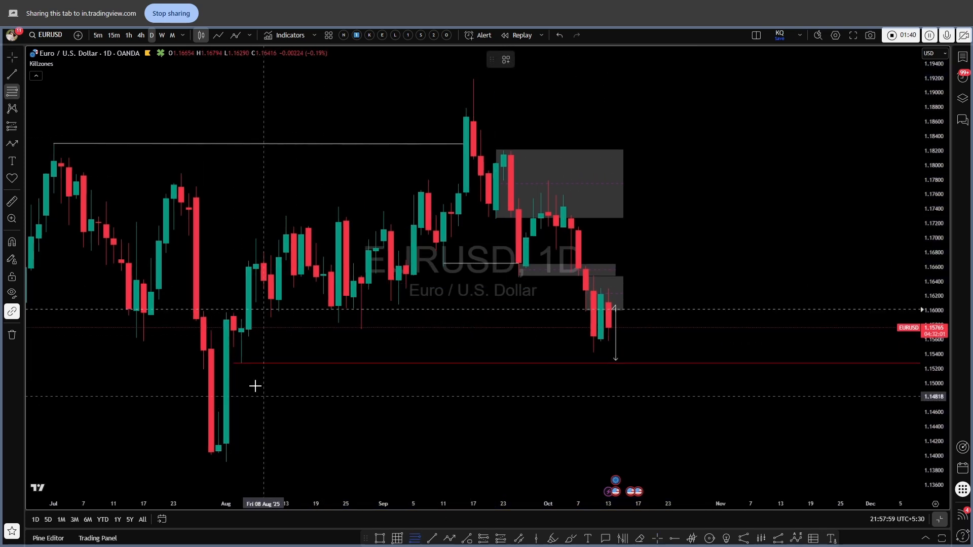
pyautogui.click(239, 365)
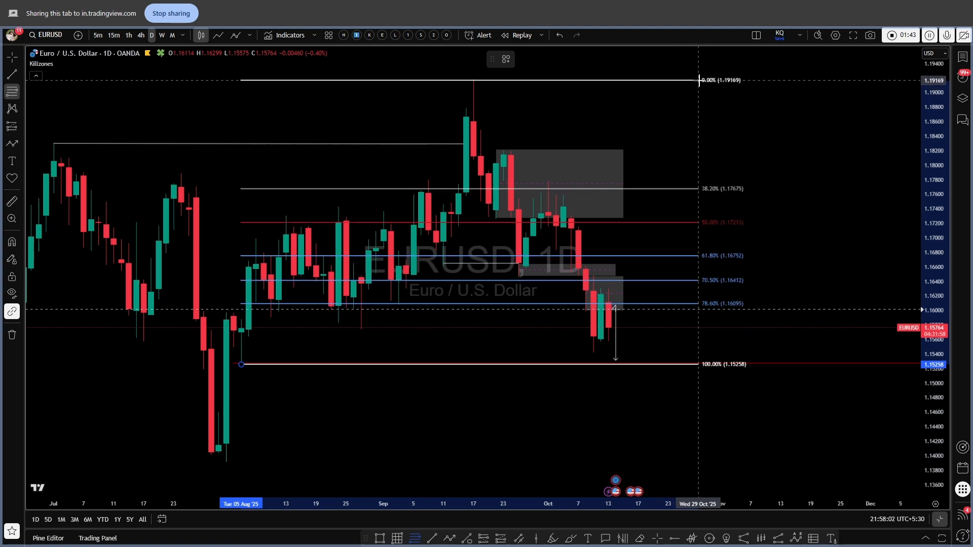
pyautogui.click(699, 80)
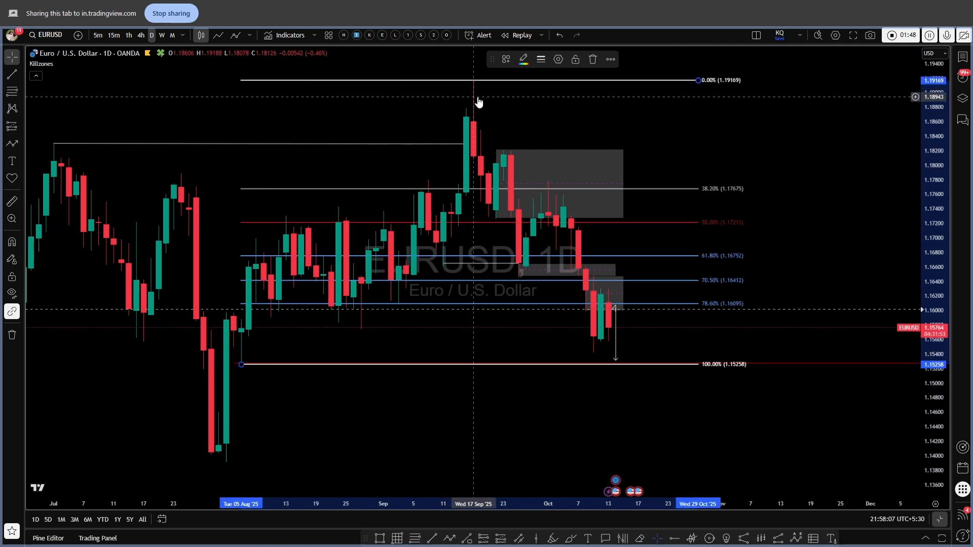
pyautogui.moveTo(647, 265); pyautogui.dragTo(582, 310)
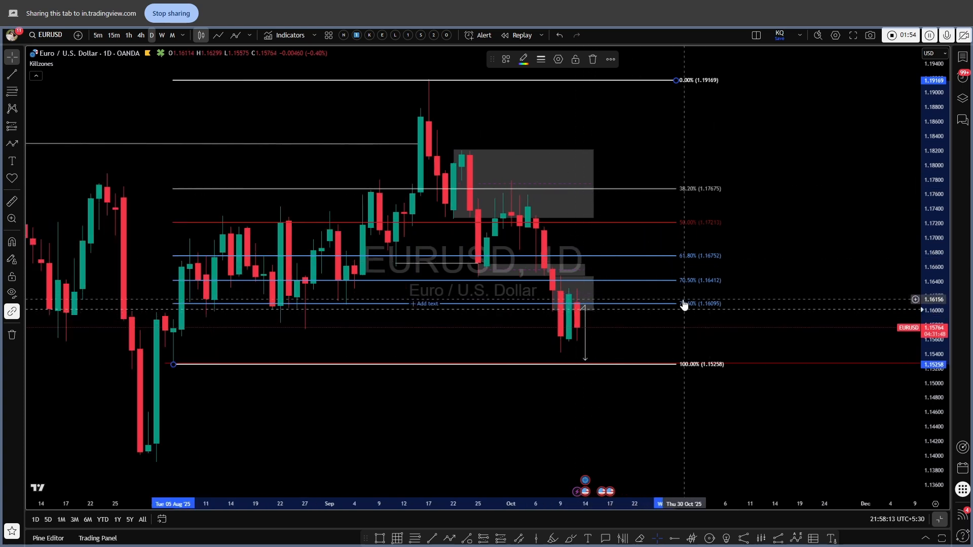
pyautogui.click(588, 62)
# Examine the recent daily price action around the projected downside arrow.
pyautogui.scroll(5, 684, 358)
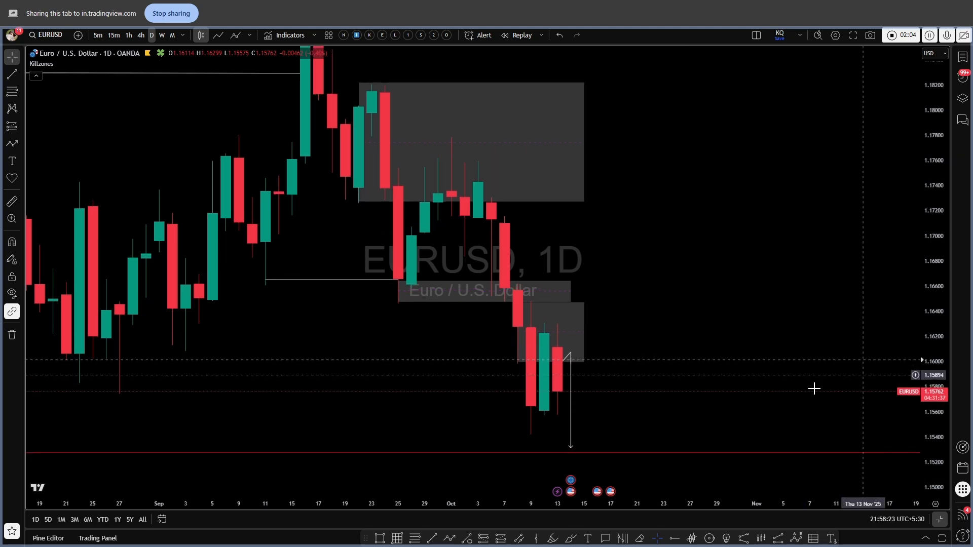
pyautogui.scroll(5, 690, 432)
pyautogui.moveTo(572, 380); pyautogui.dragTo(659, 358)
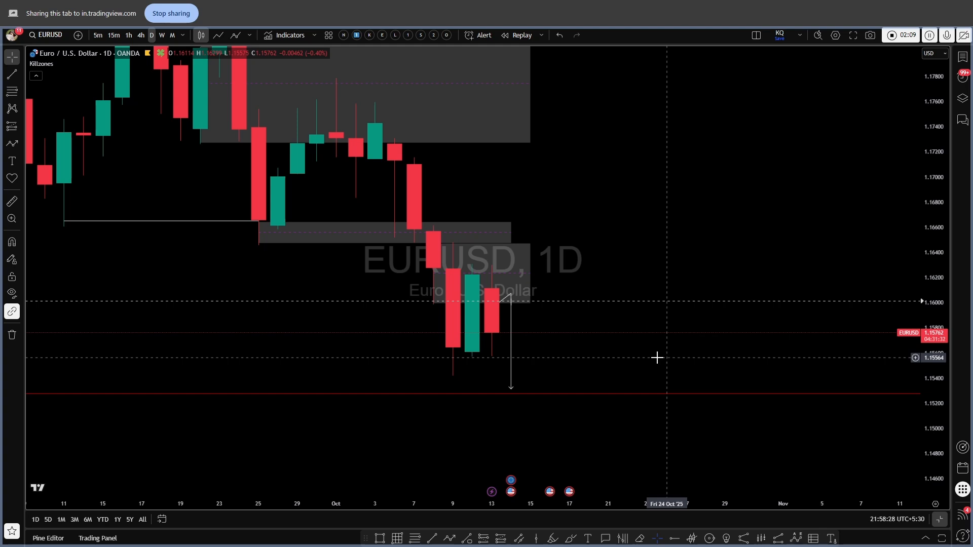
pyautogui.scroll(1, 487, 347)
pyautogui.moveTo(473, 354); pyautogui.dragTo(634, 362)
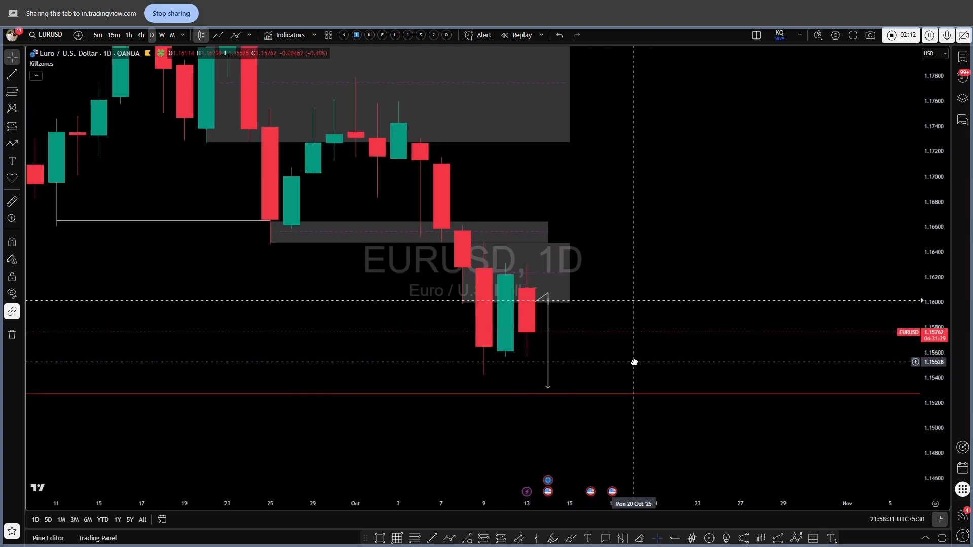
pyautogui.scroll(-3, 709, 379)
pyautogui.scroll(-2, 861, 315)
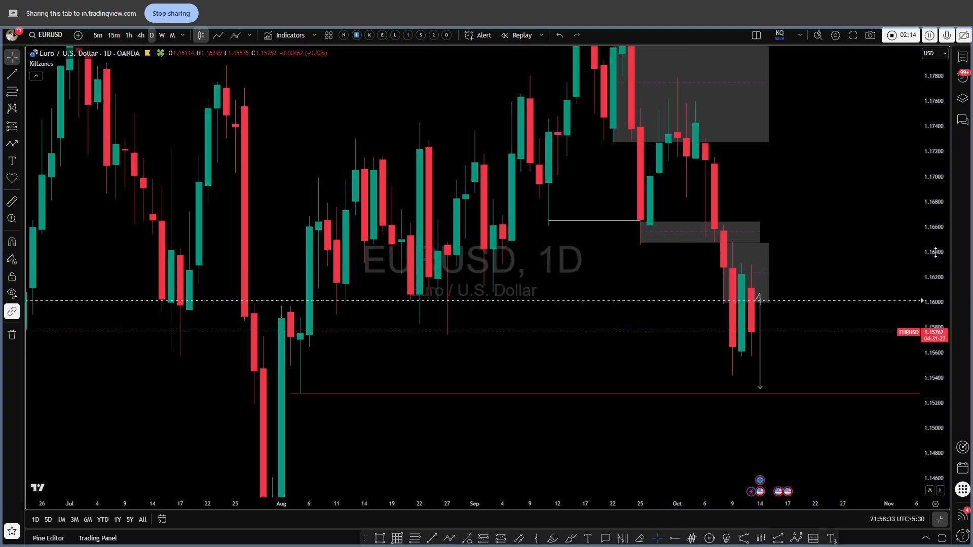
pyautogui.moveTo(935, 251); pyautogui.dragTo(799, 374)
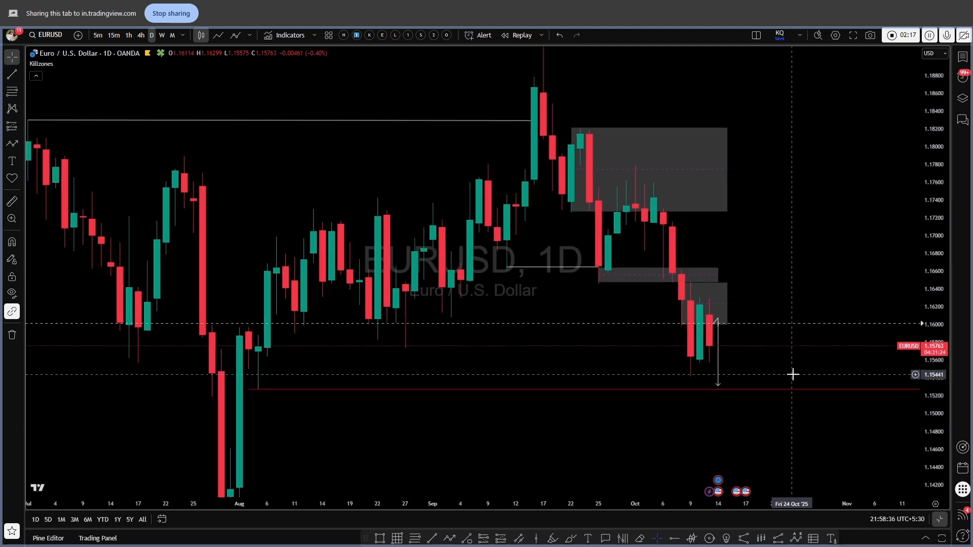
# On the weekly chart, draw a Fibonacci retracement from the July low at 1.13877 to the September high at 1.19196, then delete it.
pyautogui.click(161, 35)
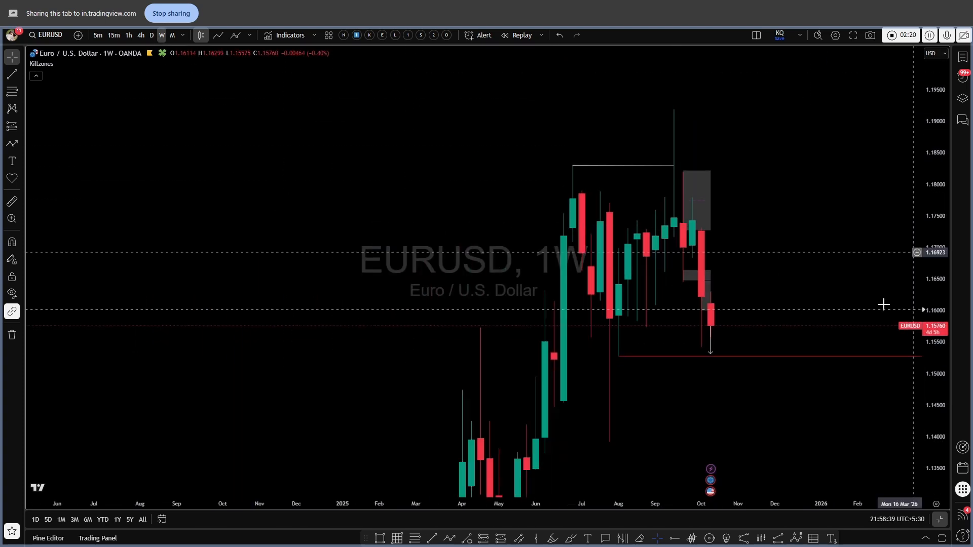
pyautogui.scroll(2, 770, 387)
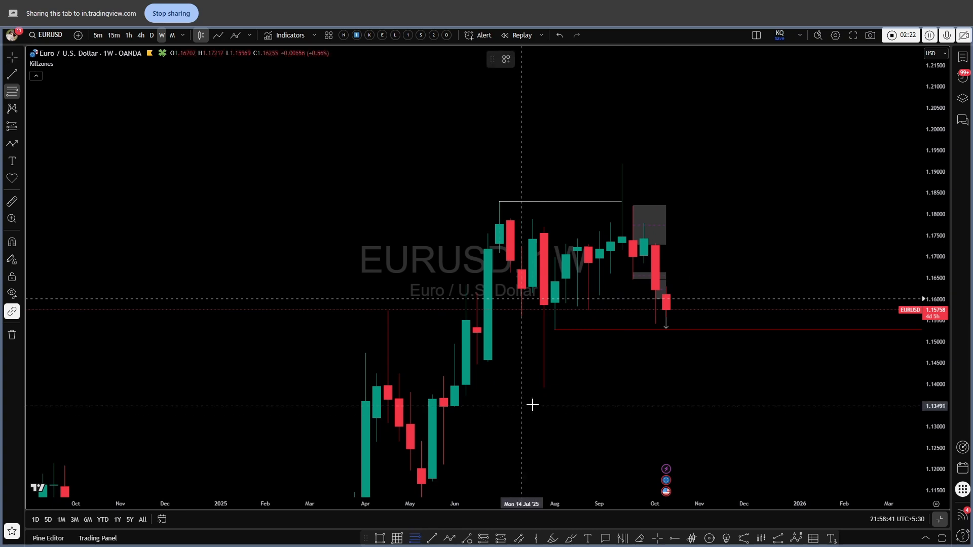
pyautogui.click(544, 388)
pyautogui.click(752, 160)
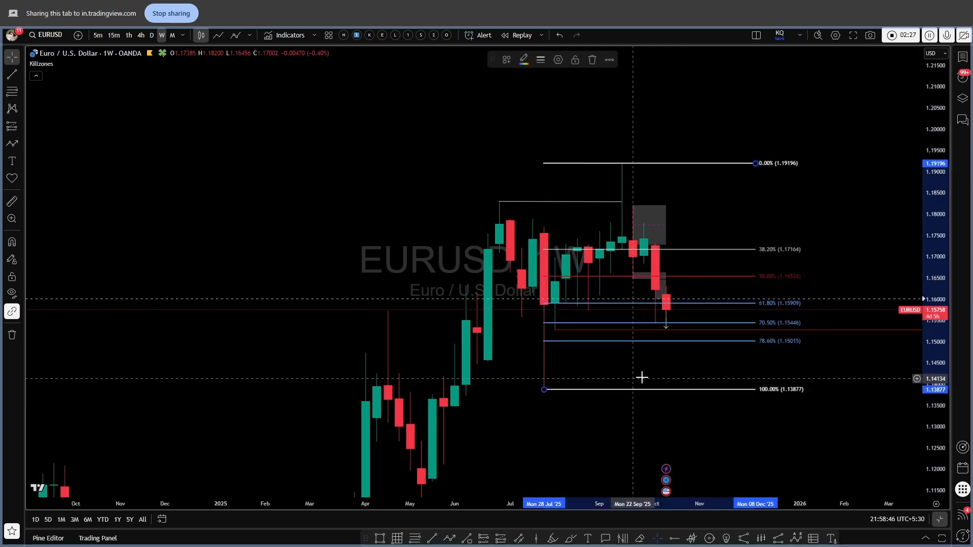
pyautogui.scroll(2, 642, 377)
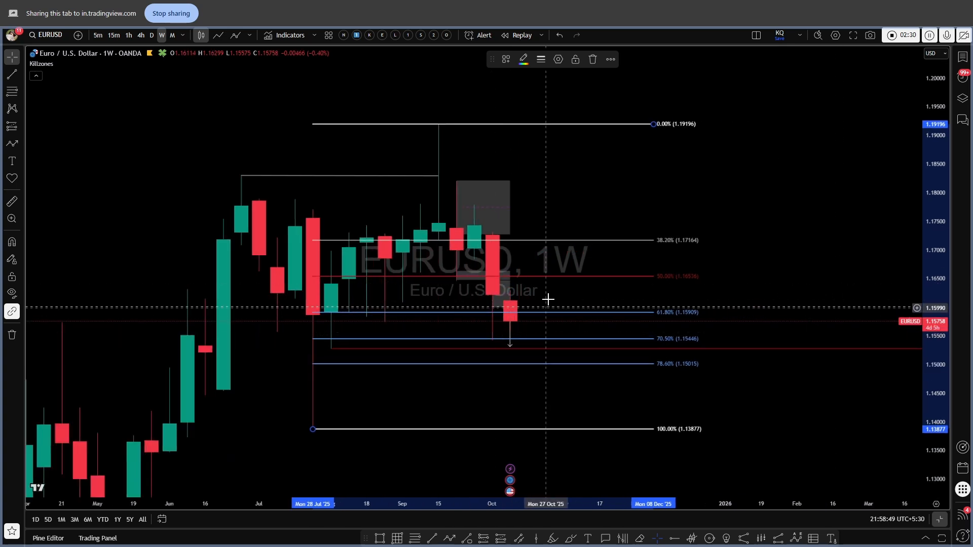
pyautogui.click(511, 327)
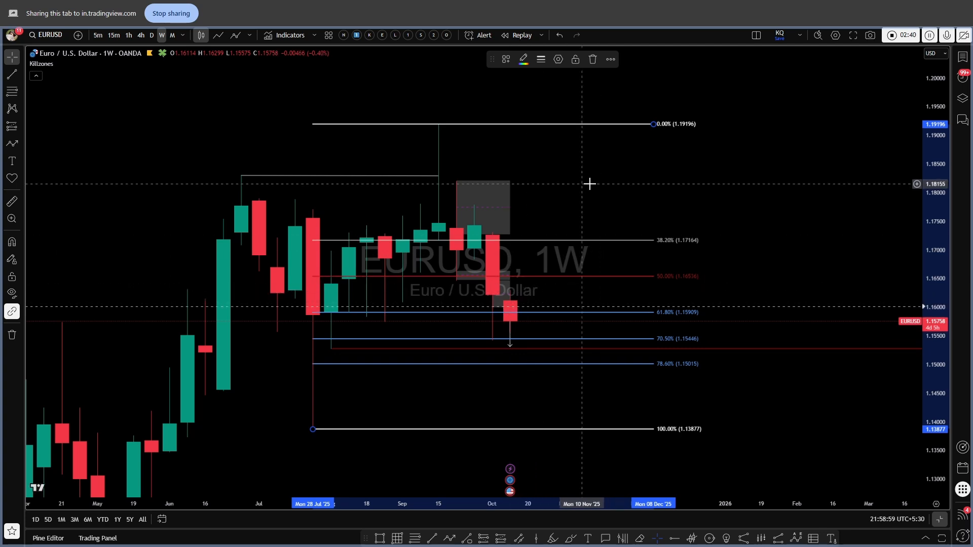
pyautogui.click(503, 305)
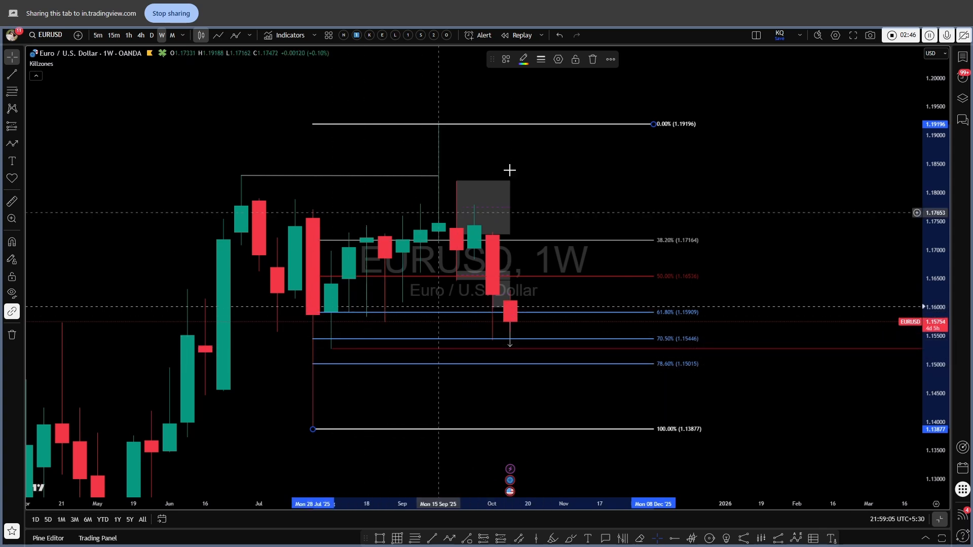
pyautogui.click(594, 61)
# On the daily chart, draw a Fibonacci retracement from the late-September high at 1.17785 to 1.15405, then delete it.
pyautogui.click(152, 35)
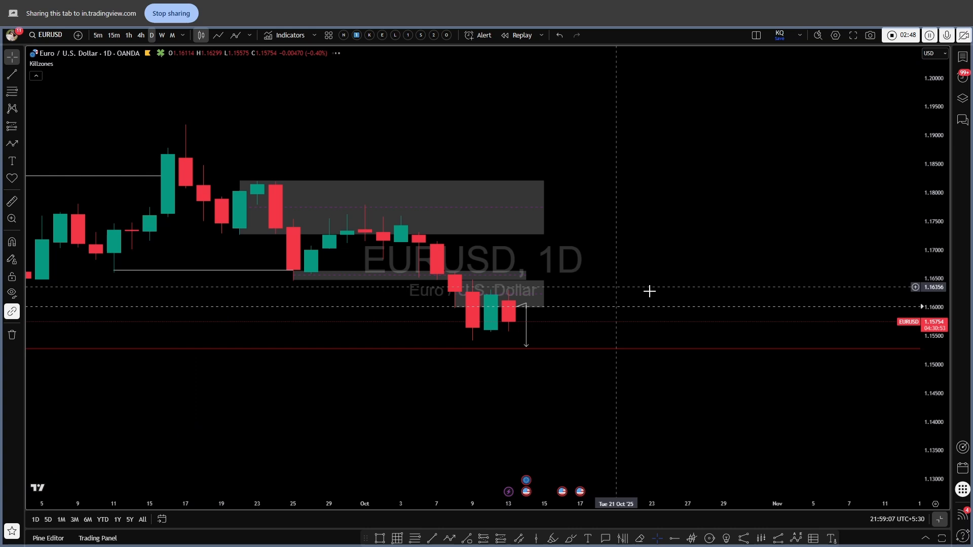
pyautogui.scroll(-3, 709, 375)
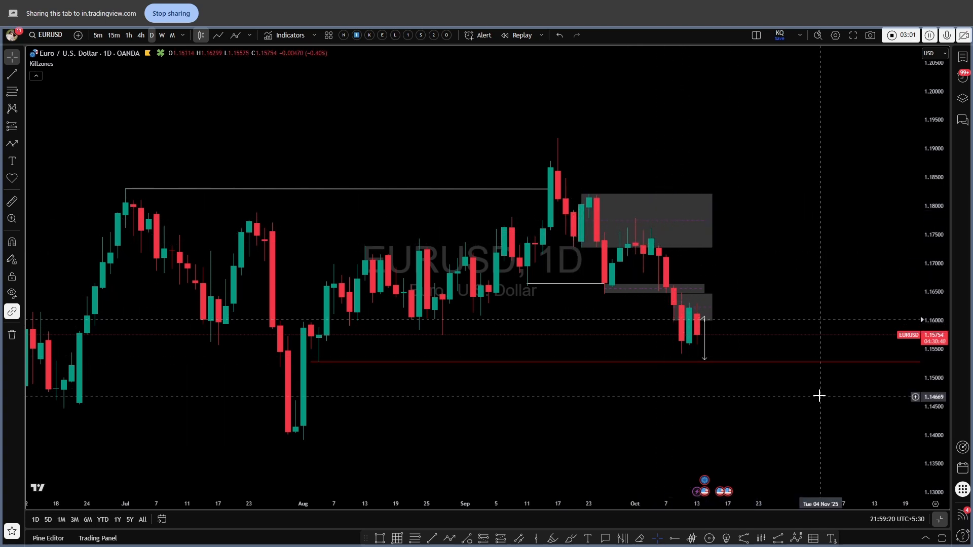
pyautogui.moveTo(928, 447); pyautogui.dragTo(927, 381)
pyautogui.scroll(1, 825, 300)
pyautogui.moveTo(826, 299); pyautogui.dragTo(737, 301)
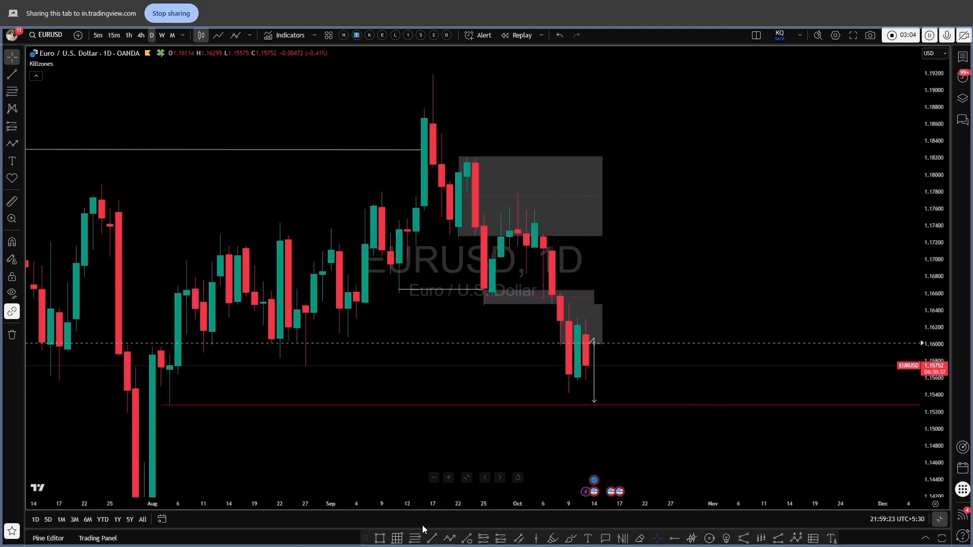
pyautogui.hotkey('alt', 'h')
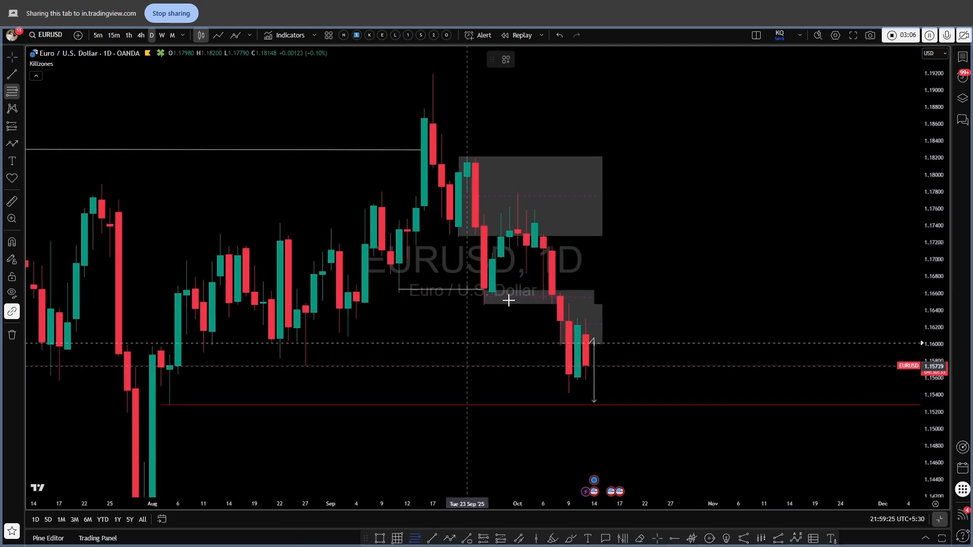
pyautogui.click(520, 196)
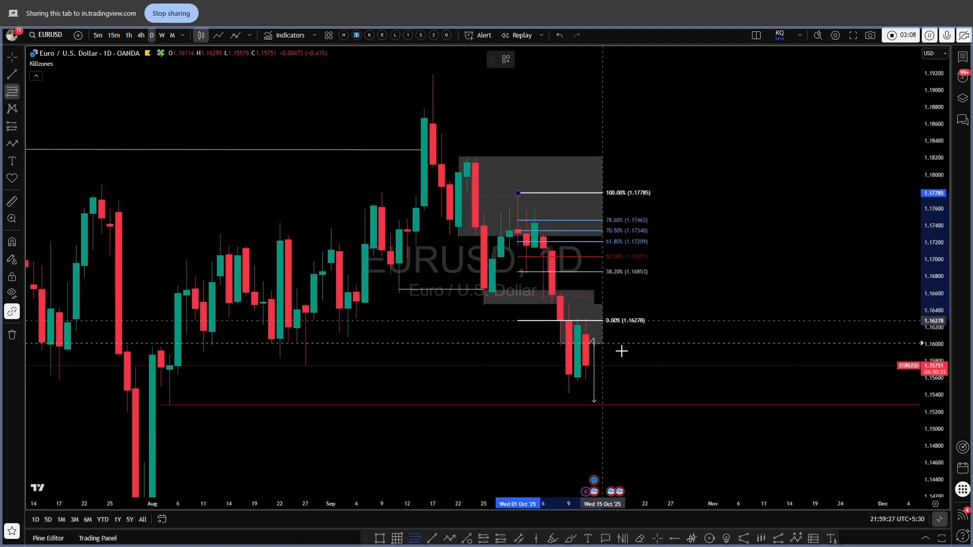
pyautogui.click(654, 394)
pyautogui.scroll(1, 594, 325)
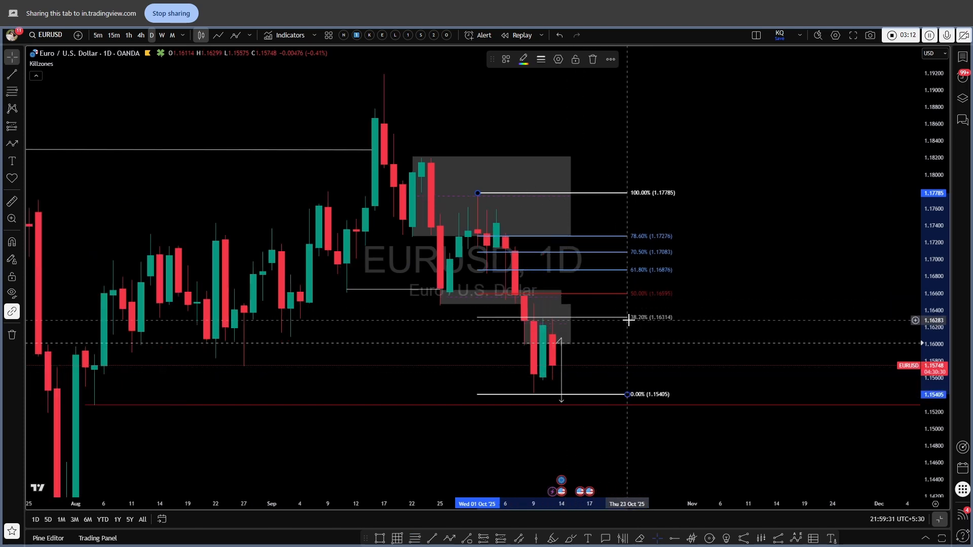
pyautogui.scroll(1, 608, 386)
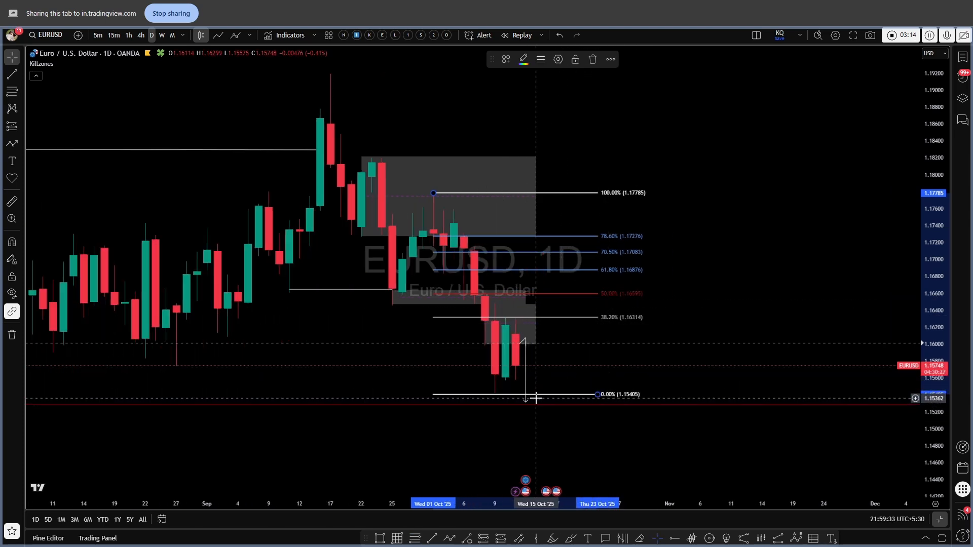
pyautogui.click(592, 59)
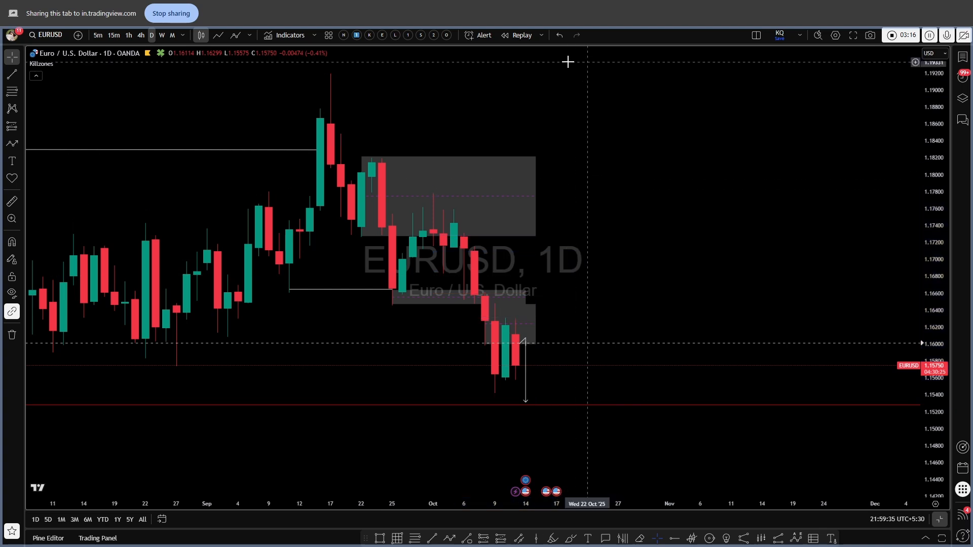
# Switch the chart to the 4-hour timeframe and frame the recent October price action.
pyautogui.click(141, 35)
pyautogui.scroll(-5, 760, 276)
pyautogui.moveTo(937, 351); pyautogui.dragTo(936, 230)
pyautogui.scroll(3, 873, 286)
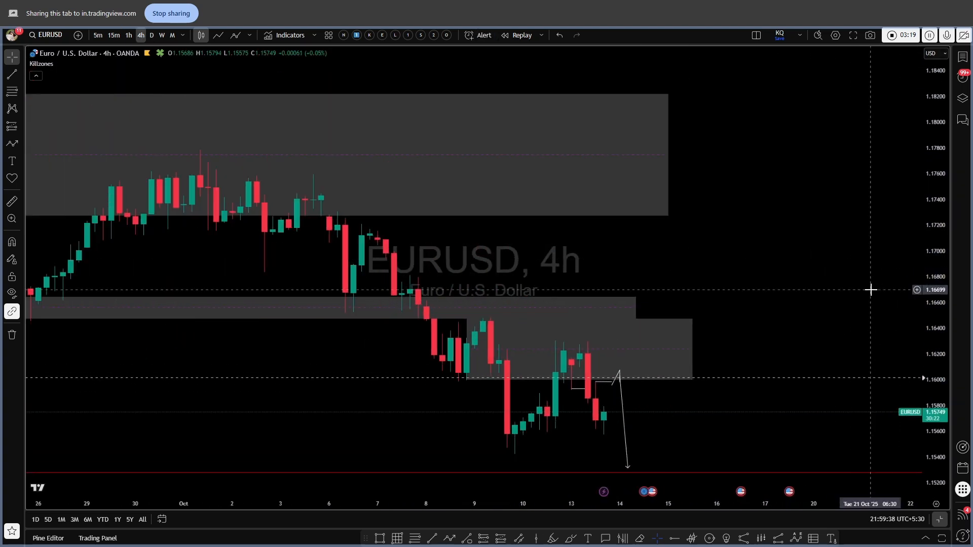
pyautogui.moveTo(871, 289); pyautogui.dragTo(862, 213)
pyautogui.moveTo(935, 319); pyautogui.dragTo(934, 202)
pyautogui.scroll(1, 833, 214)
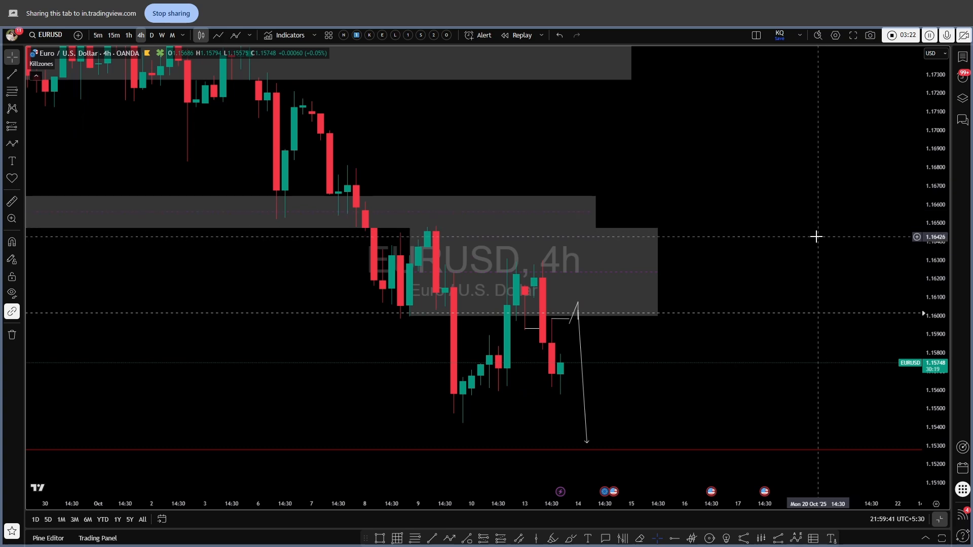
pyautogui.scroll(2, 801, 248)
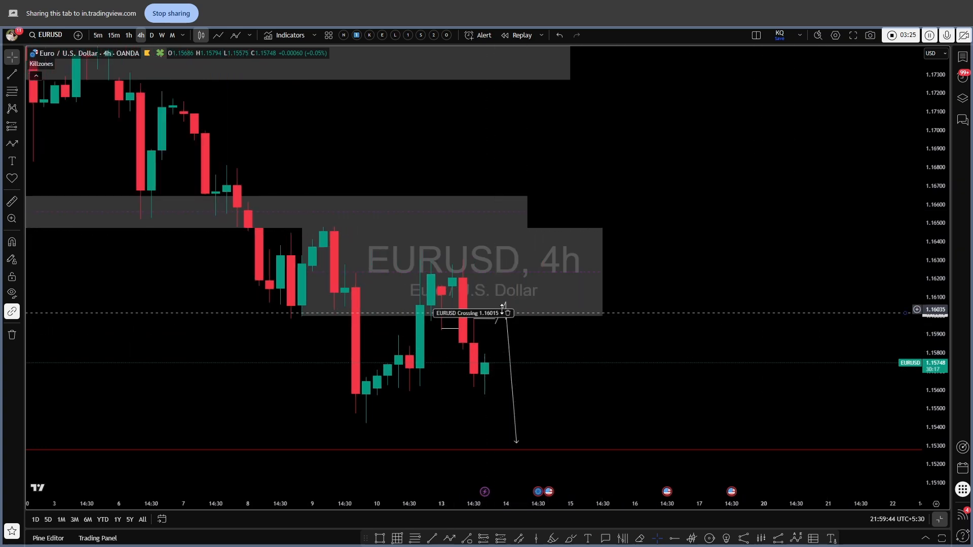
# Switch the chart to the 1-hour timeframe and frame the recent October price action with the projected path.
pyautogui.moveTo(462, 384); pyautogui.dragTo(474, 386)
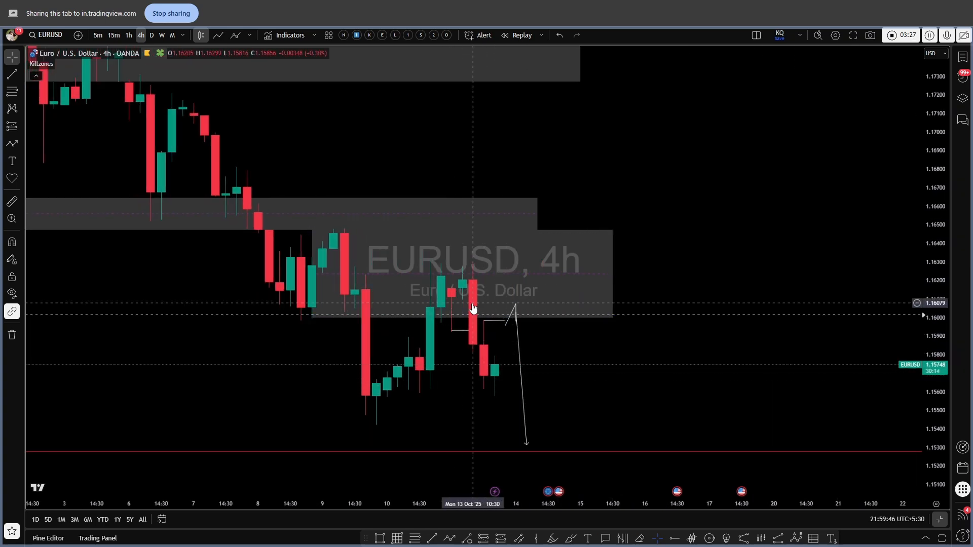
pyautogui.click(128, 35)
pyautogui.scroll(-5, 595, 318)
pyautogui.moveTo(930, 410); pyautogui.dragTo(930, 362)
pyautogui.moveTo(763, 387); pyautogui.dragTo(711, 349)
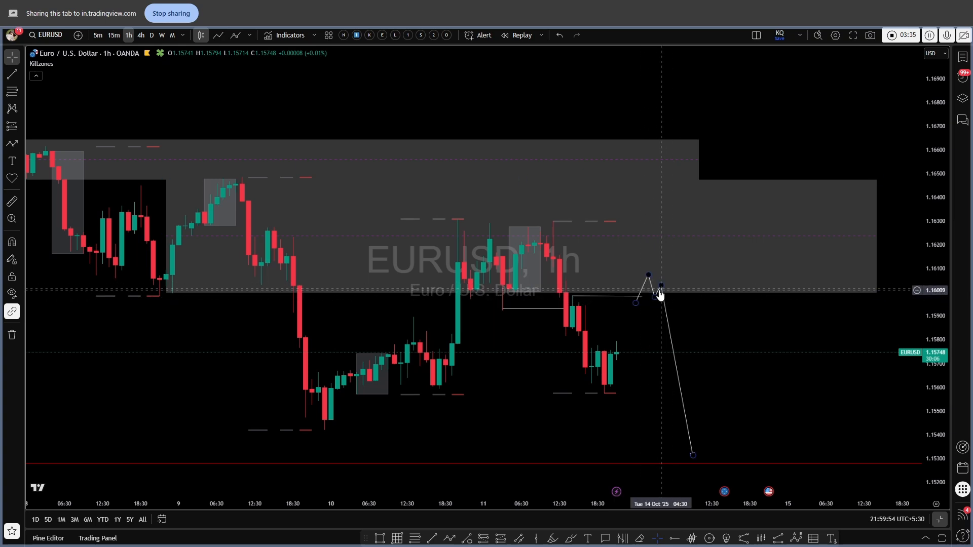
pyautogui.moveTo(875, 382); pyautogui.dragTo(850, 332)
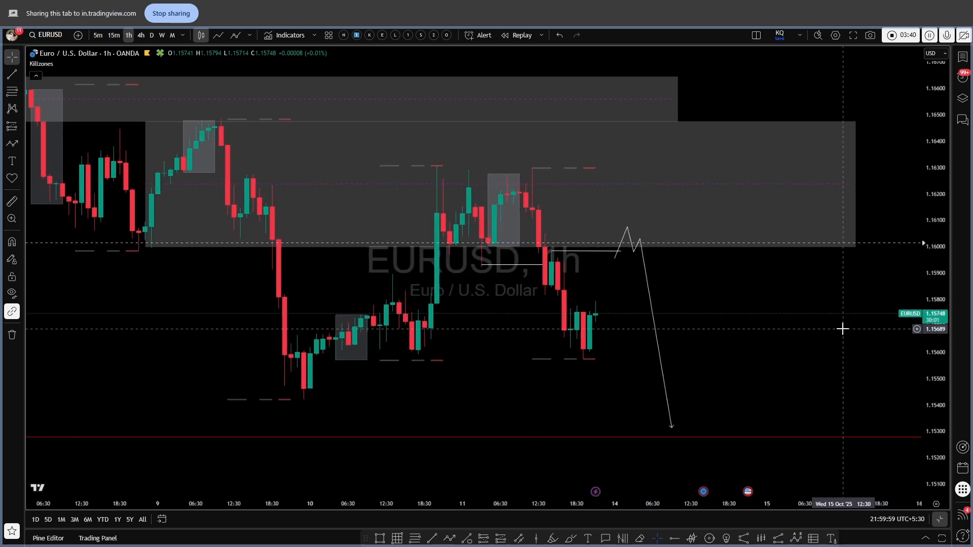
pyautogui.moveTo(829, 331); pyautogui.dragTo(811, 333)
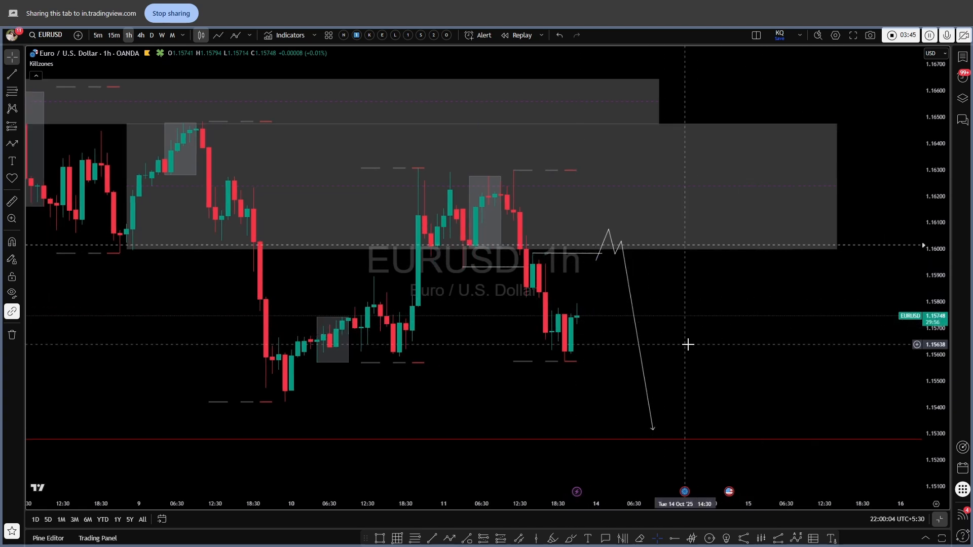
pyautogui.scroll(-2, 779, 364)
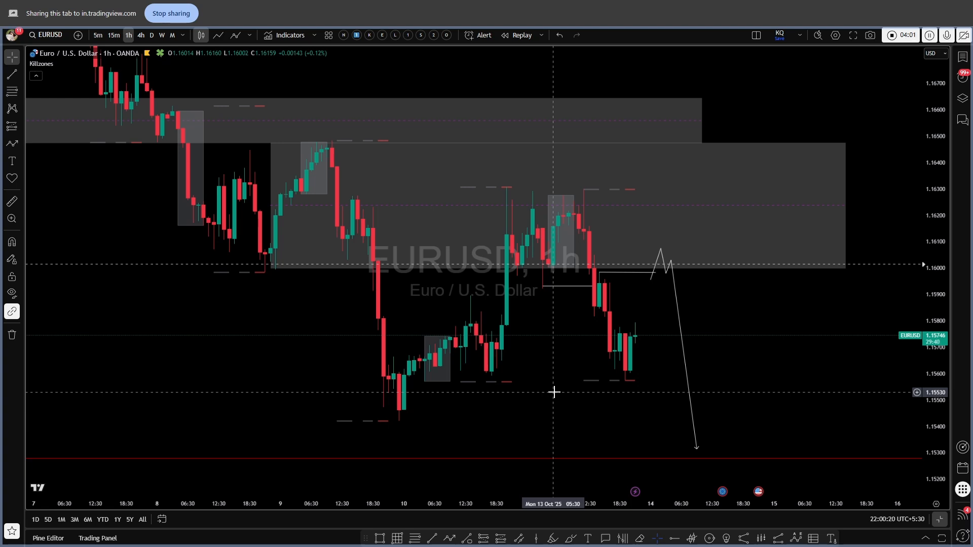
# Stop the recording, review the video preview, and continue to publishing the idea.
pyautogui.click(907, 34)
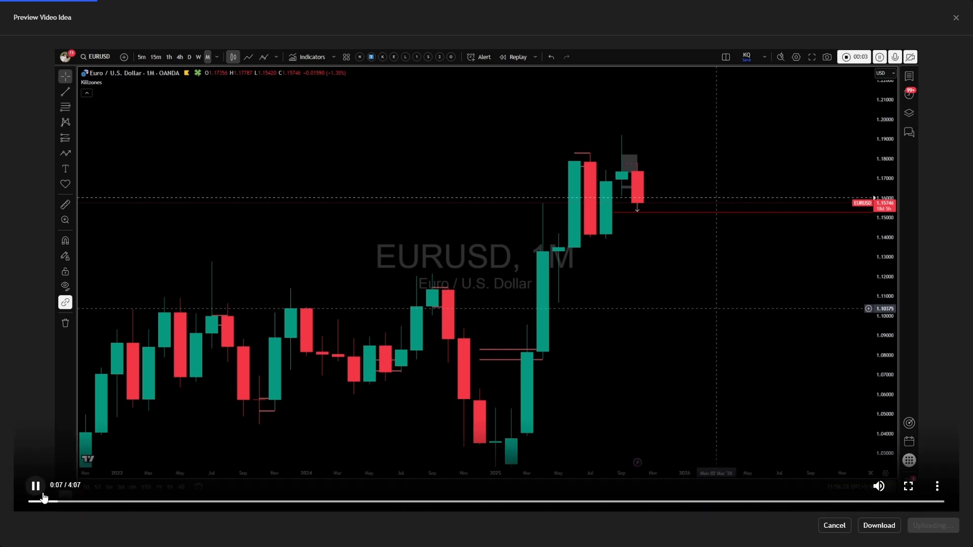
pyautogui.click(43, 494)
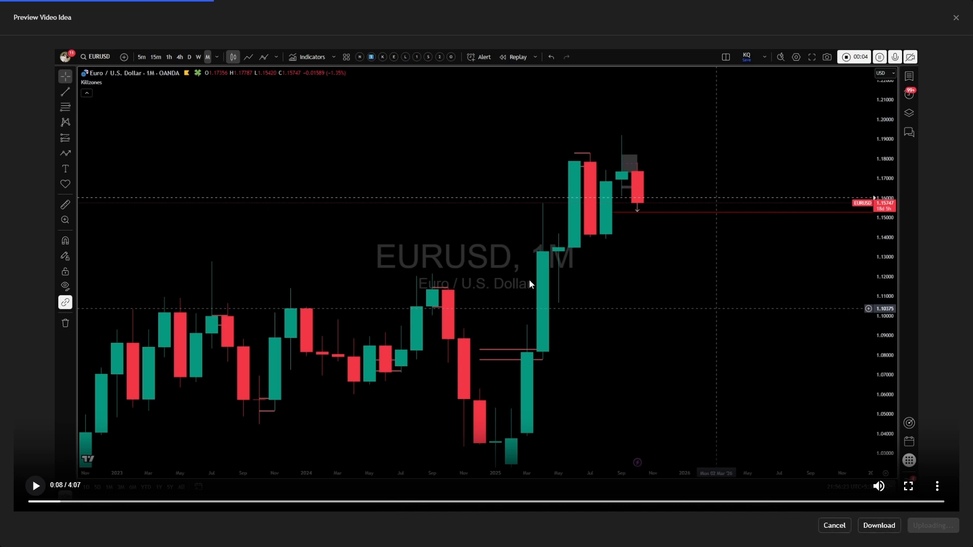
pyautogui.click(879, 525)
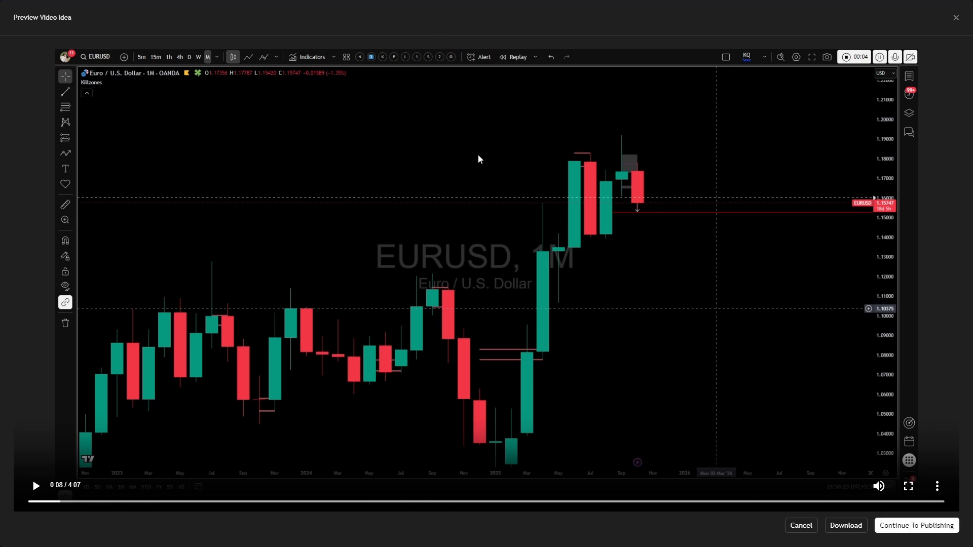
pyautogui.click(917, 525)
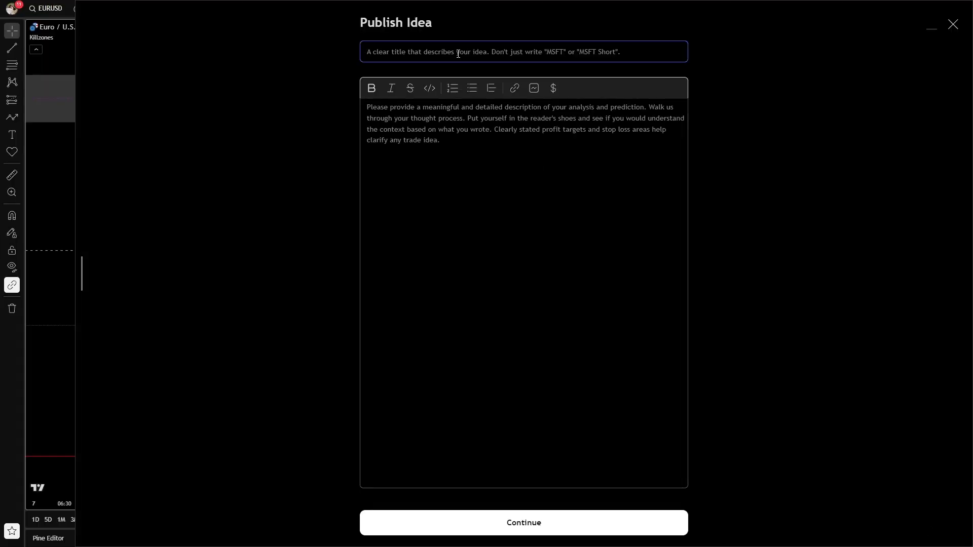
# Title the idea EURUSD MTFA.
pyautogui.write('EURUSD ')
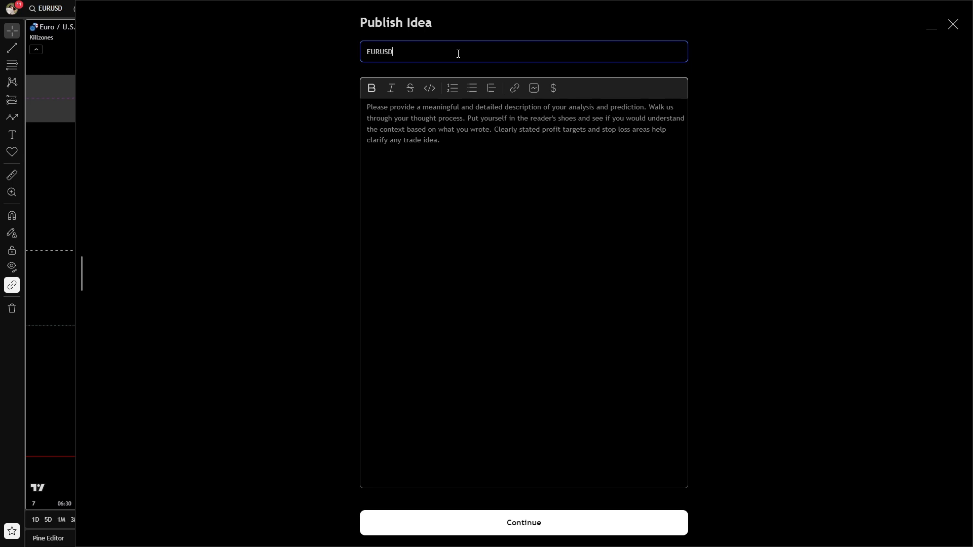
pyautogui.write('MTFA')
# Write the description "im looking for shorts in eu on next london and ny session .. wdyt?".
pyautogui.click(457, 163)
pyautogui.write('i')
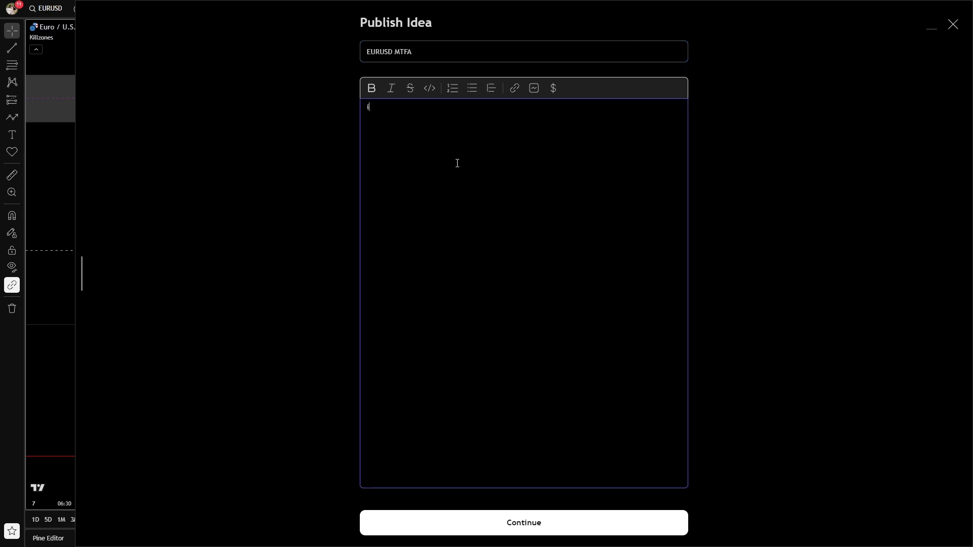
pyautogui.press('BackSpace')
pyautogui.write('im looking for shorts in eu on n')
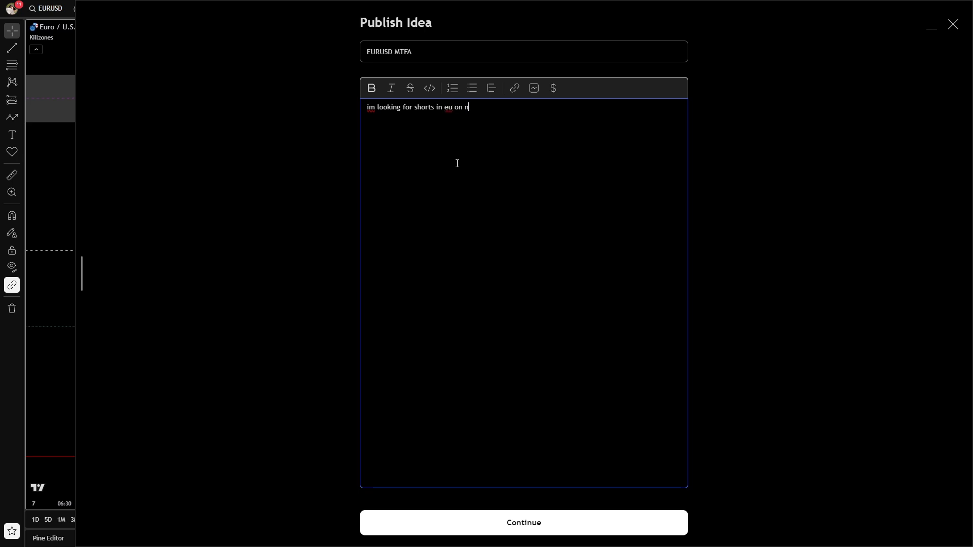
pyautogui.write('ext london and ny session .. wdyt?')
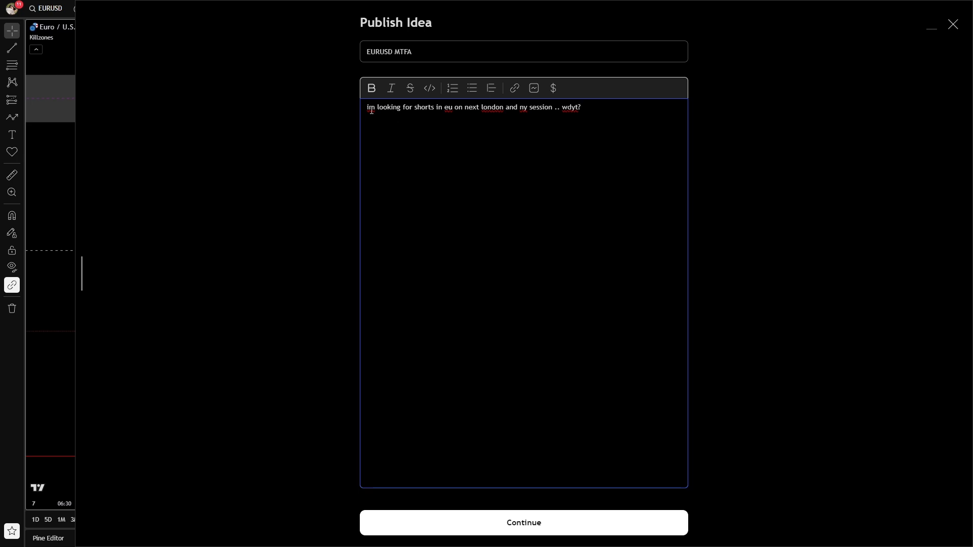
# Apply spelling corrections to I'm, London and NY in the description, then continue.
pyautogui.rightClick(372, 111)
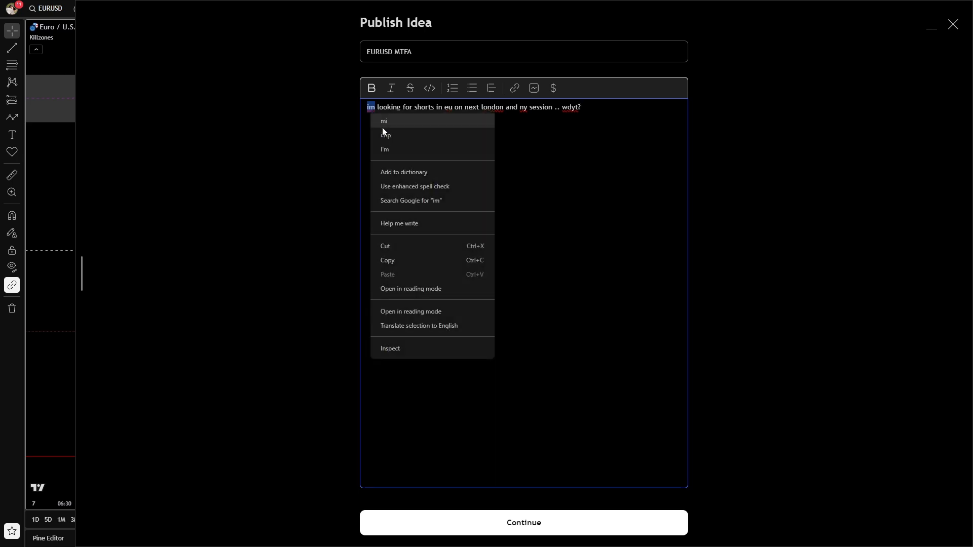
pyautogui.click(391, 148)
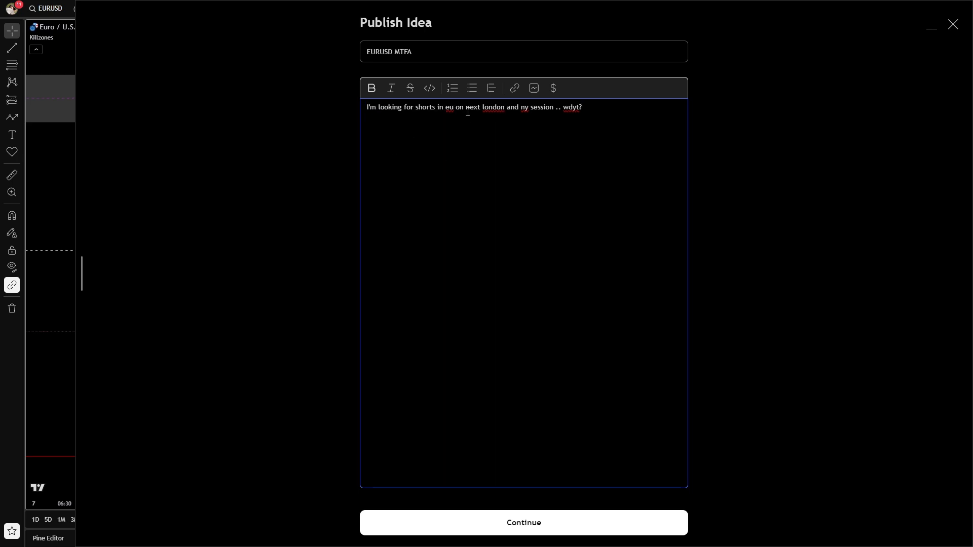
pyautogui.rightClick(493, 114)
pyautogui.click(514, 124)
pyautogui.rightClick(527, 109)
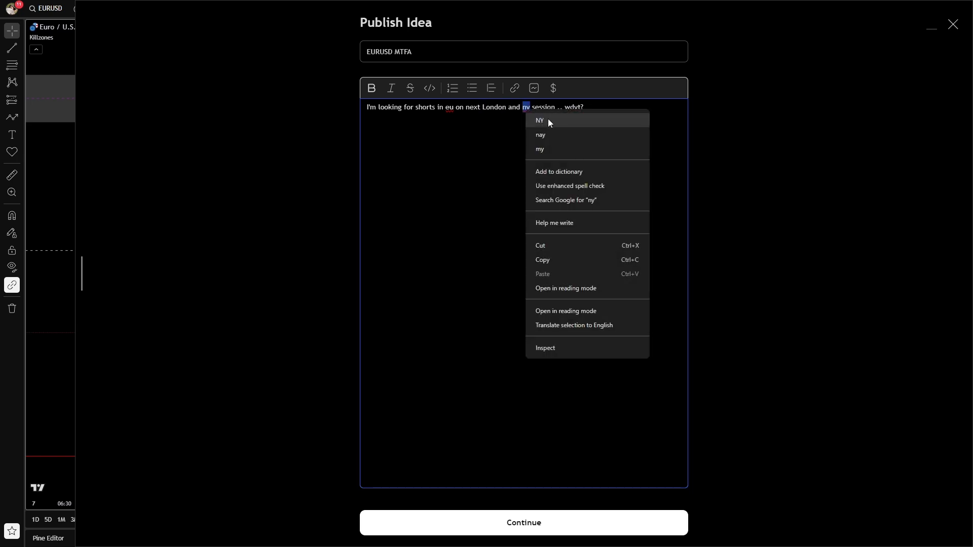
pyautogui.click(549, 121)
pyautogui.click(508, 526)
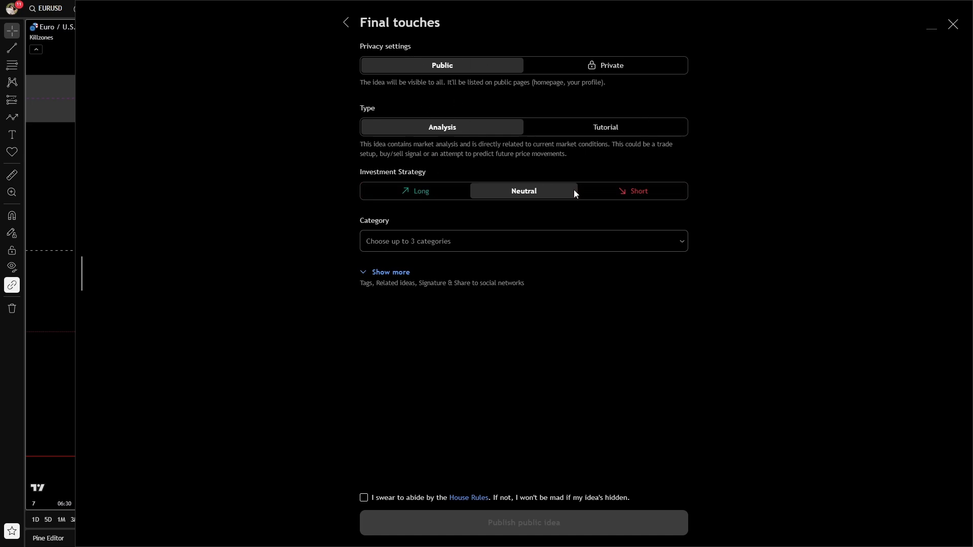
# Set the investment strategy to Short and choose the categories Trend analysis, Harmonic patterns and Chart patterns.
pyautogui.click(651, 193)
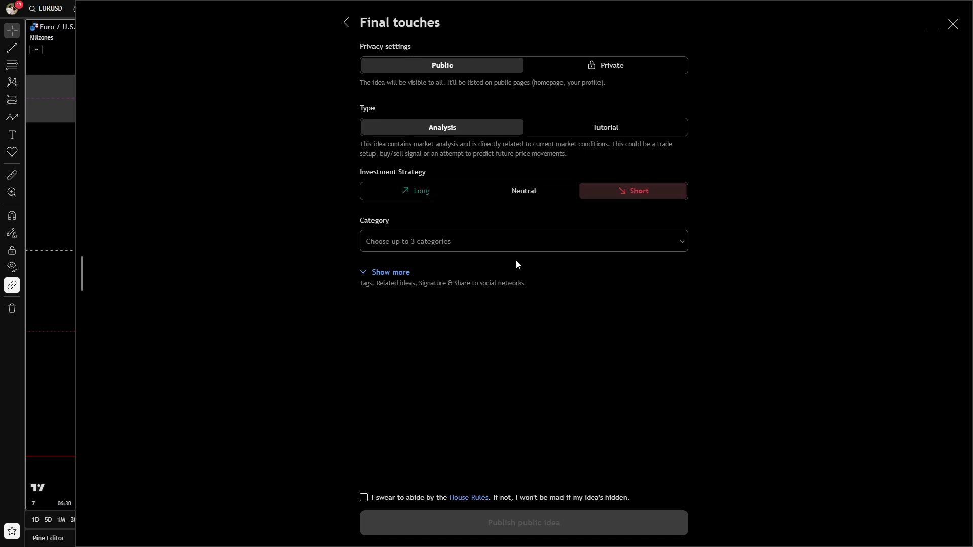
pyautogui.click(470, 242)
pyautogui.click(388, 143)
pyautogui.click(387, 158)
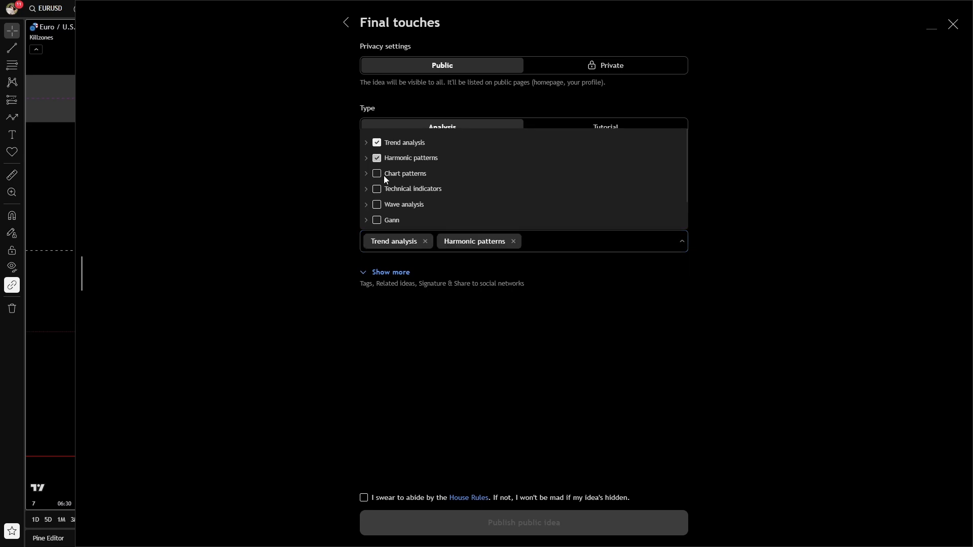
pyautogui.click(383, 175)
pyautogui.click(376, 317)
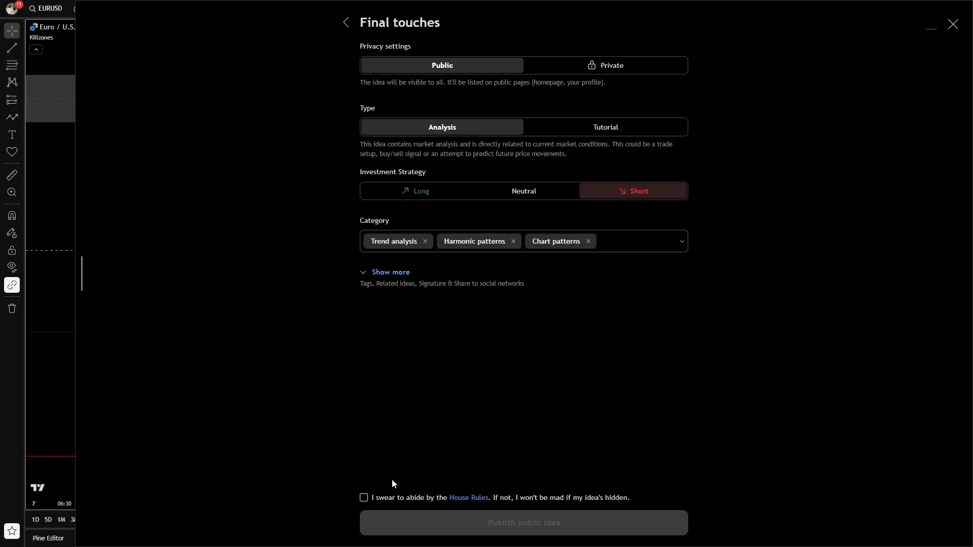
# Accept the House Rules and publish the public idea.
pyautogui.click(363, 497)
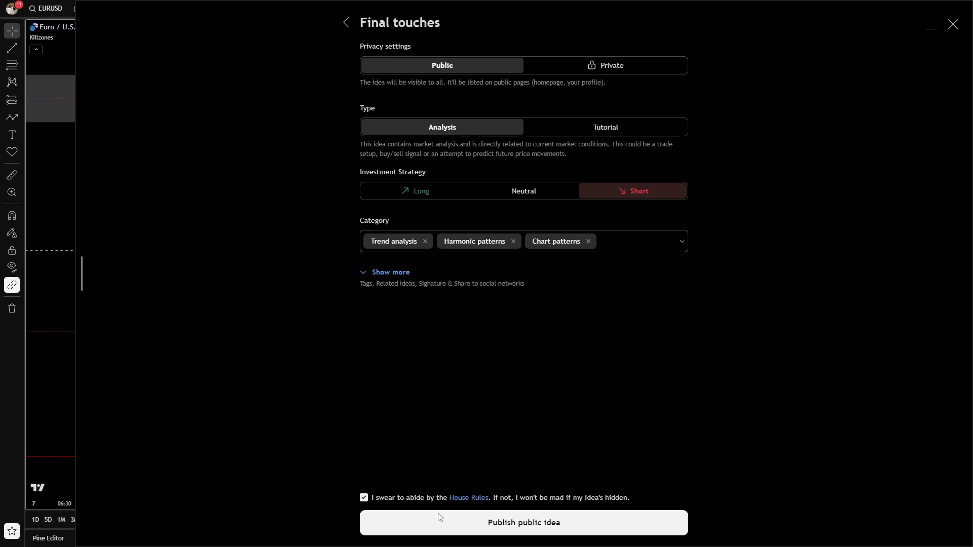
pyautogui.click(472, 524)
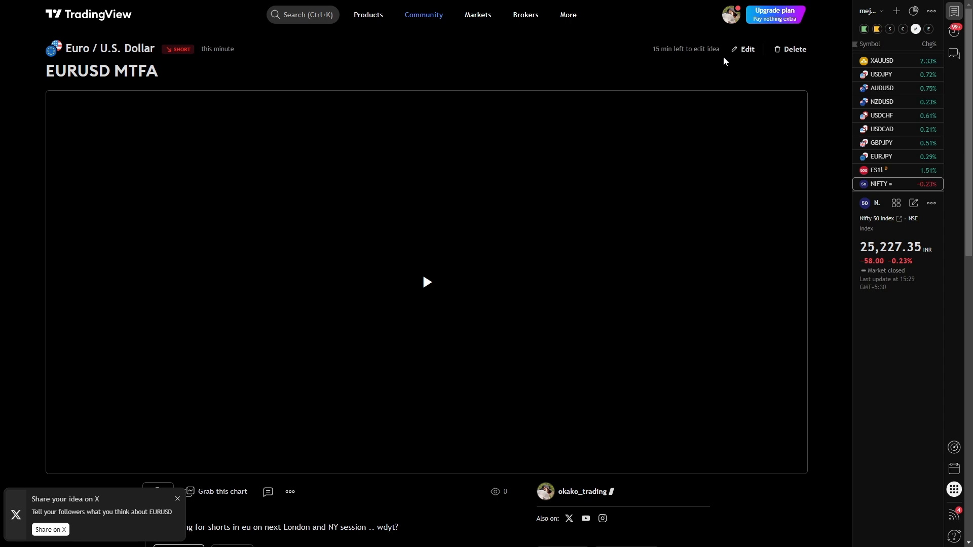
pyautogui.scroll(-4, 517, 304)
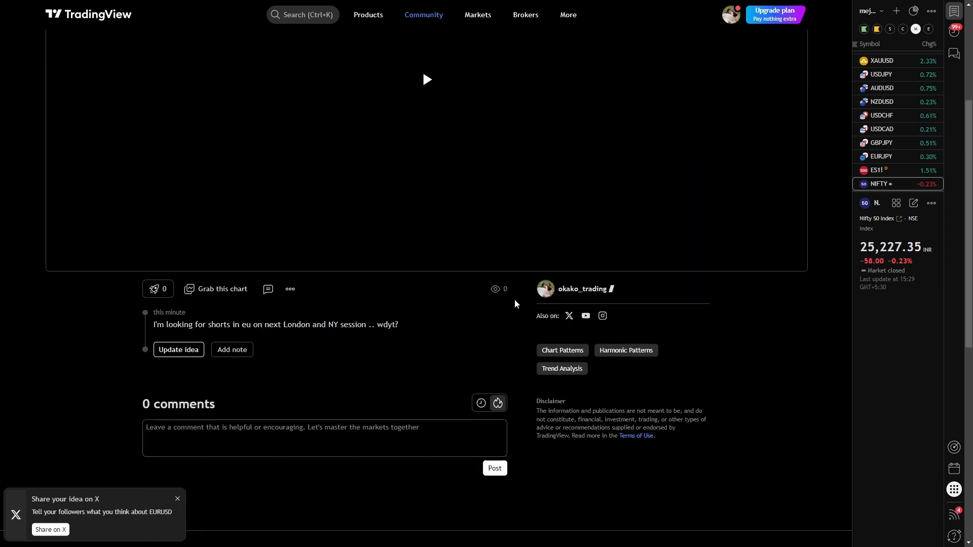
pyautogui.scroll(-2, 174, 355)
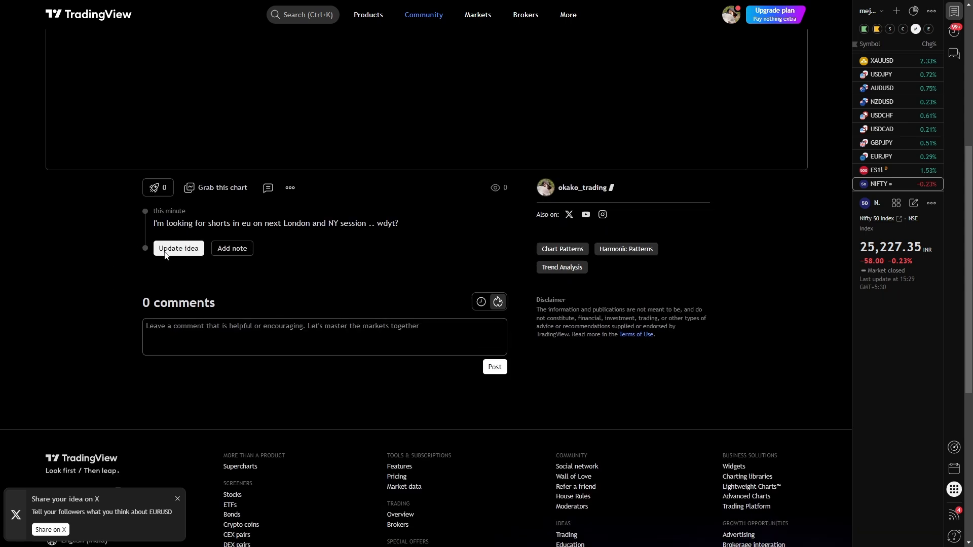
pyautogui.click(234, 249)
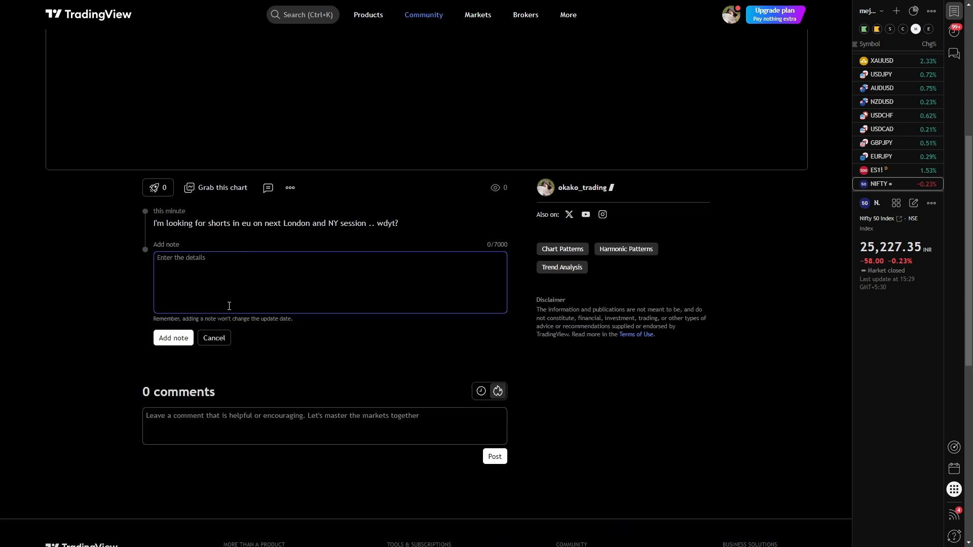
pyautogui.click(214, 338)
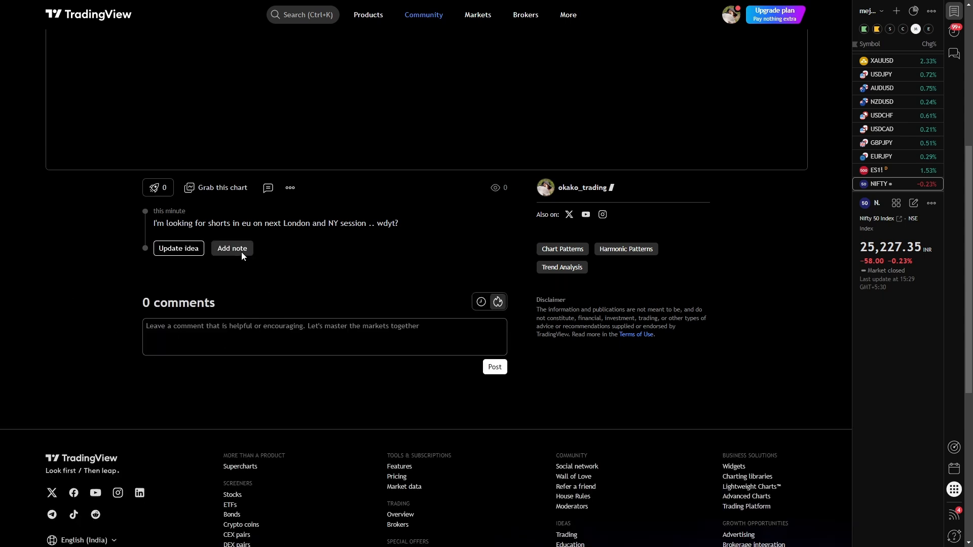
# Review the published idea page.
pyautogui.scroll(4, 445, 221)
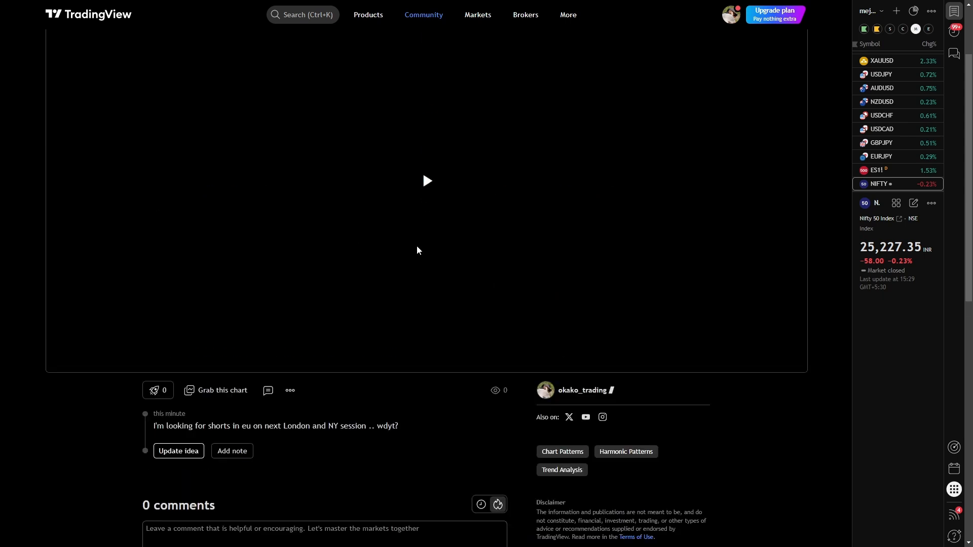
pyautogui.scroll(-6, 258, 408)
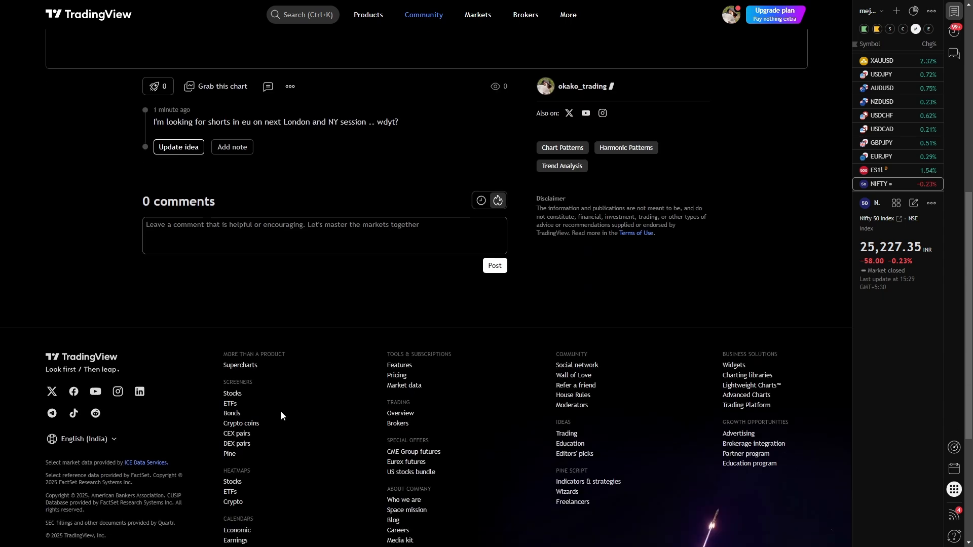
pyautogui.scroll(8, 287, 281)
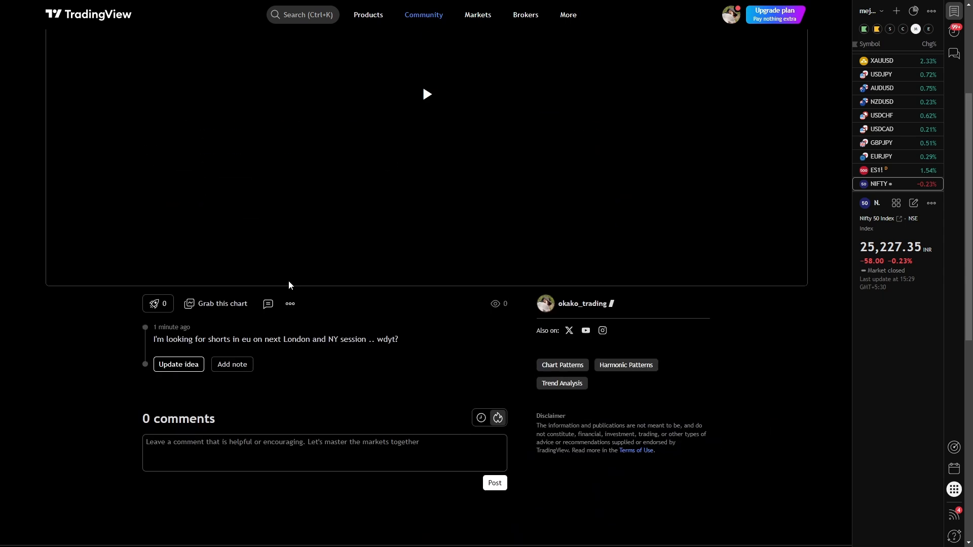